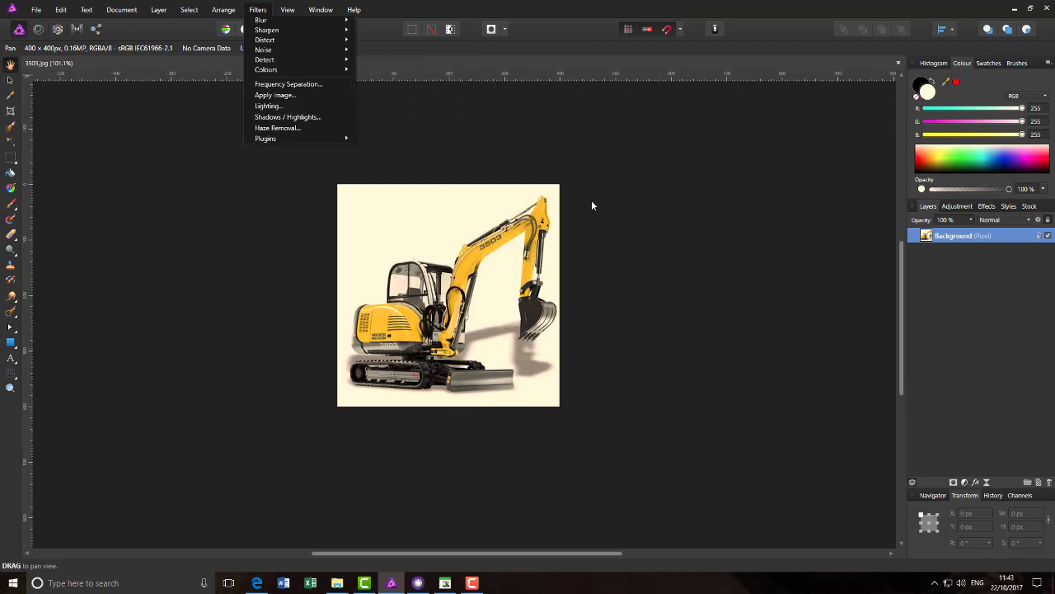
- Switch to the web browser and look over the Filter Forge homepage
left_click(763, 277)
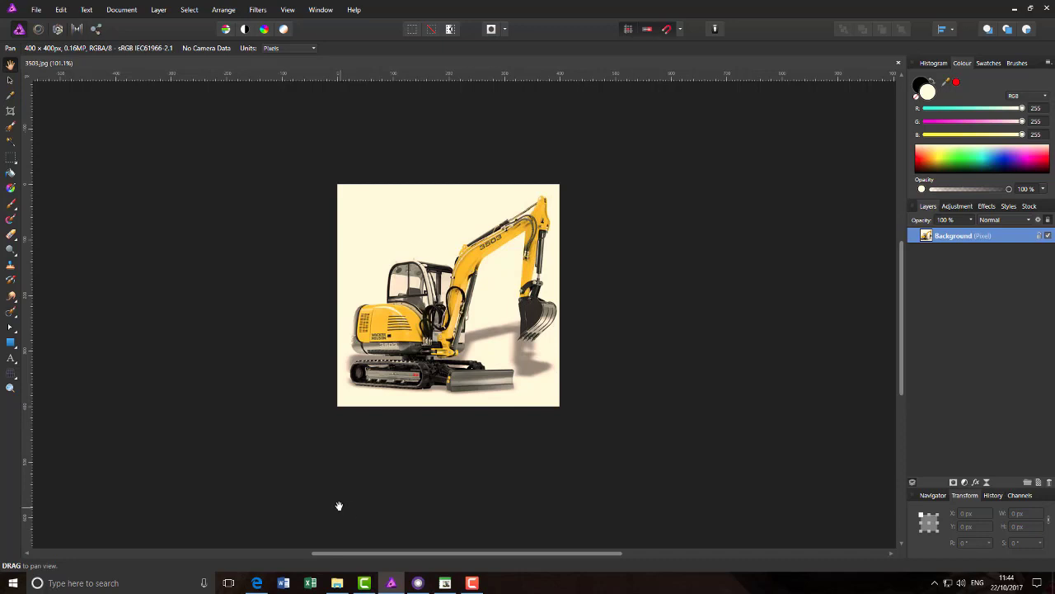
left_click(259, 584)
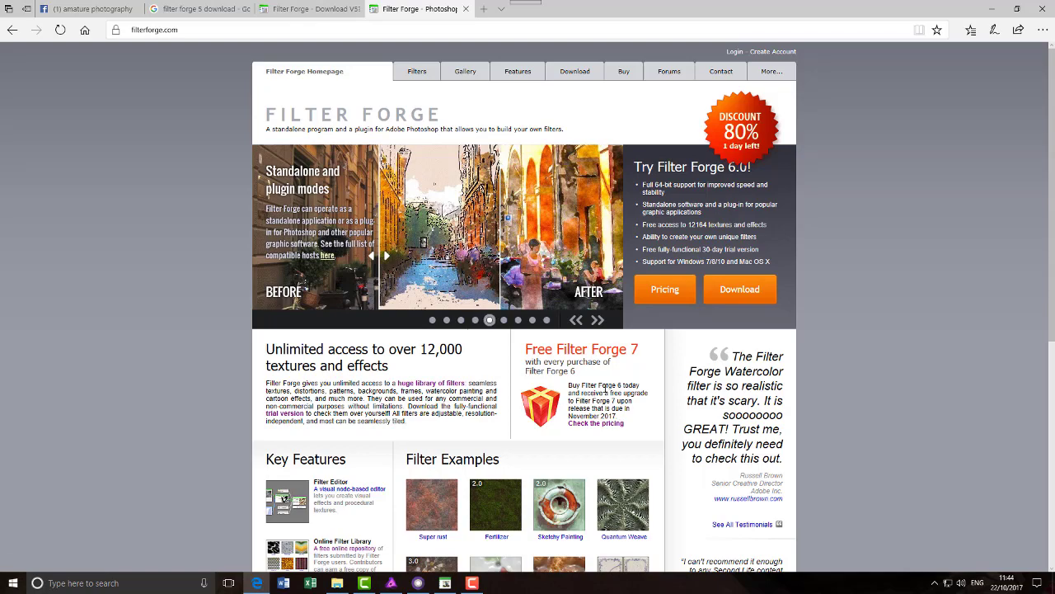
scroll(716, 524, "down", 5)
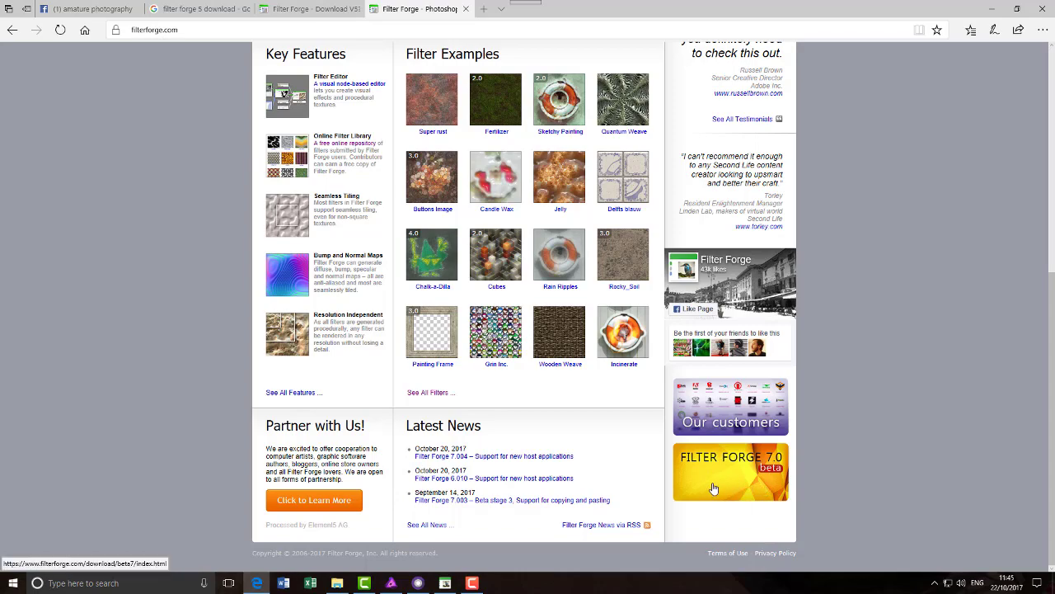
scroll(707, 499, "up", 5)
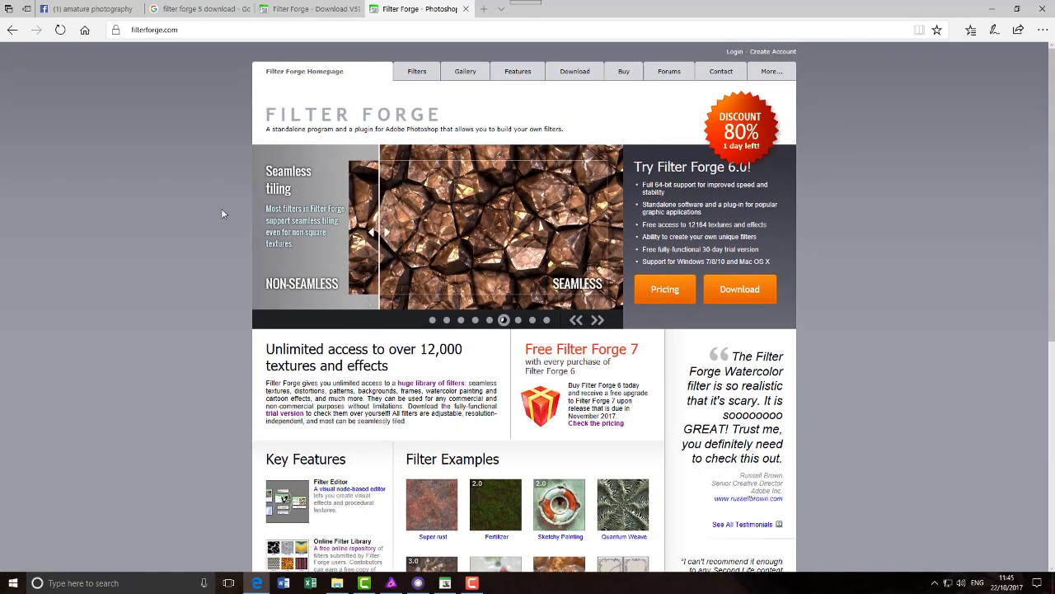
- Compare the Basic, Professional Plus and Professional editions on the Filter Forge purchase page and return to the homepage
left_click(625, 75)
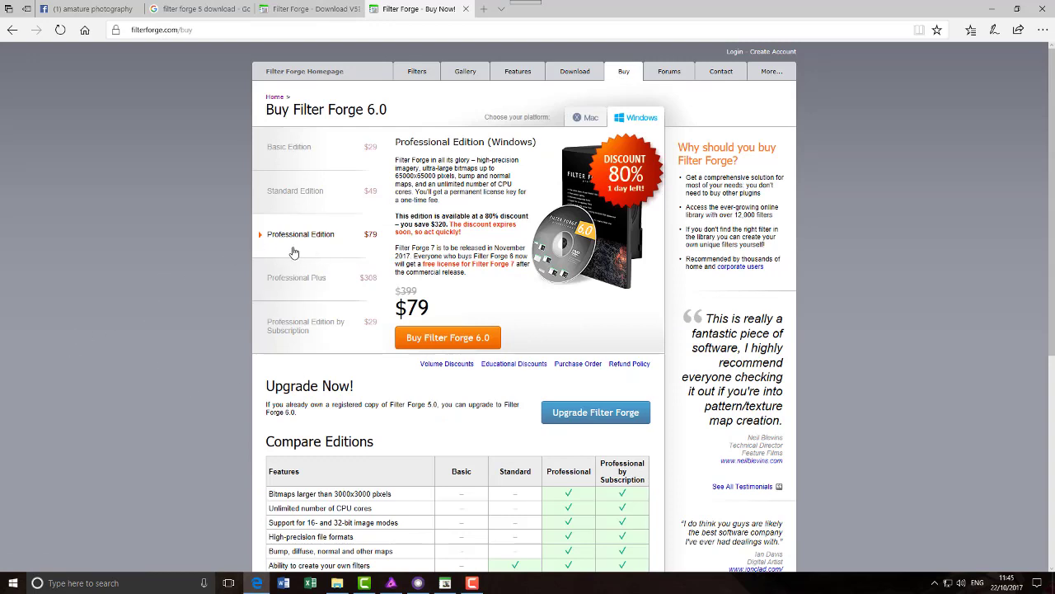
left_click(305, 150)
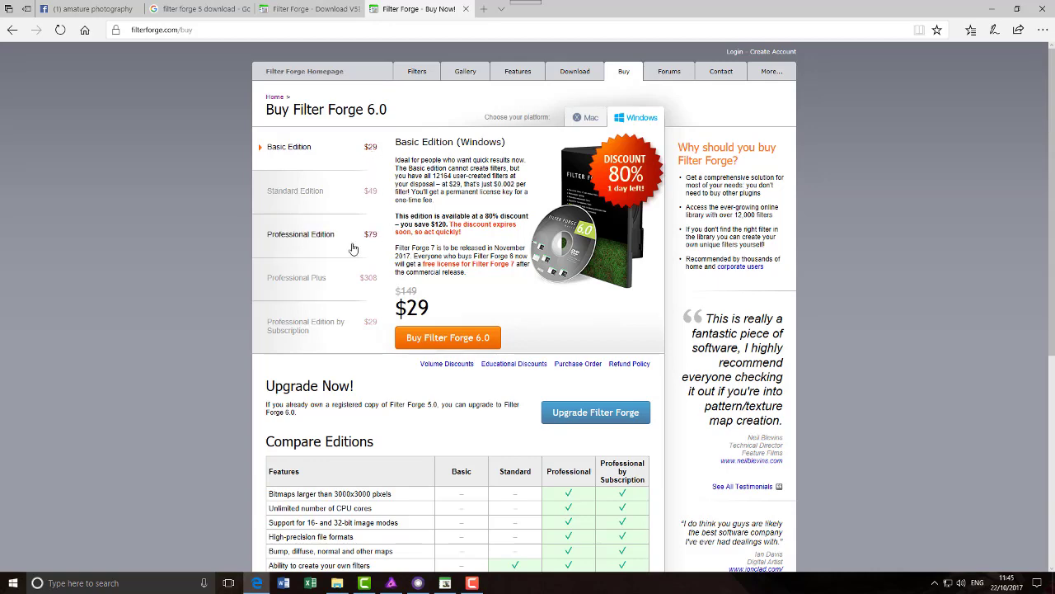
left_click(315, 276)
left_click(315, 247)
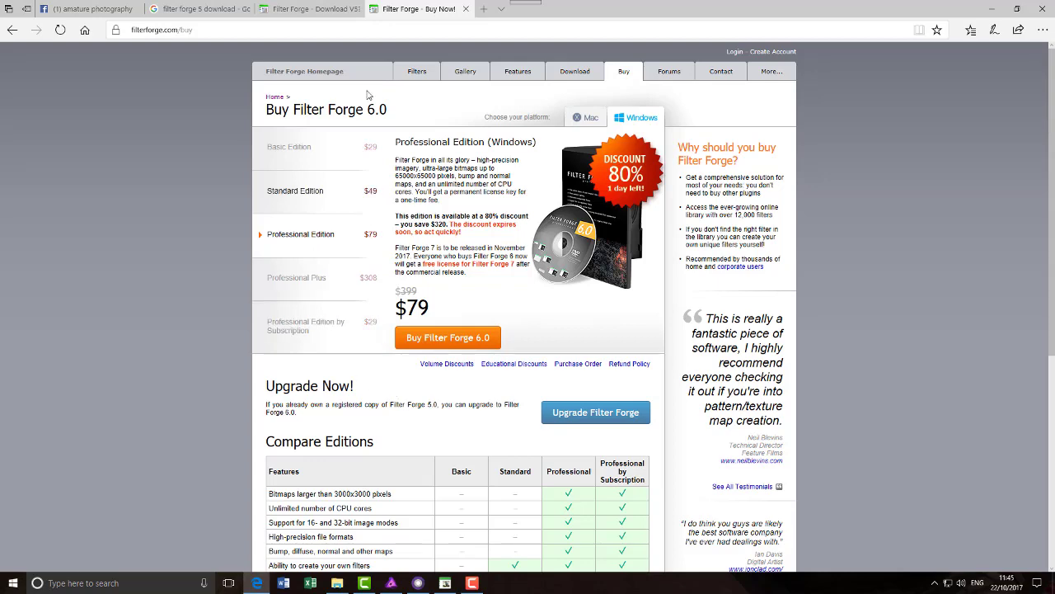
left_click(322, 72)
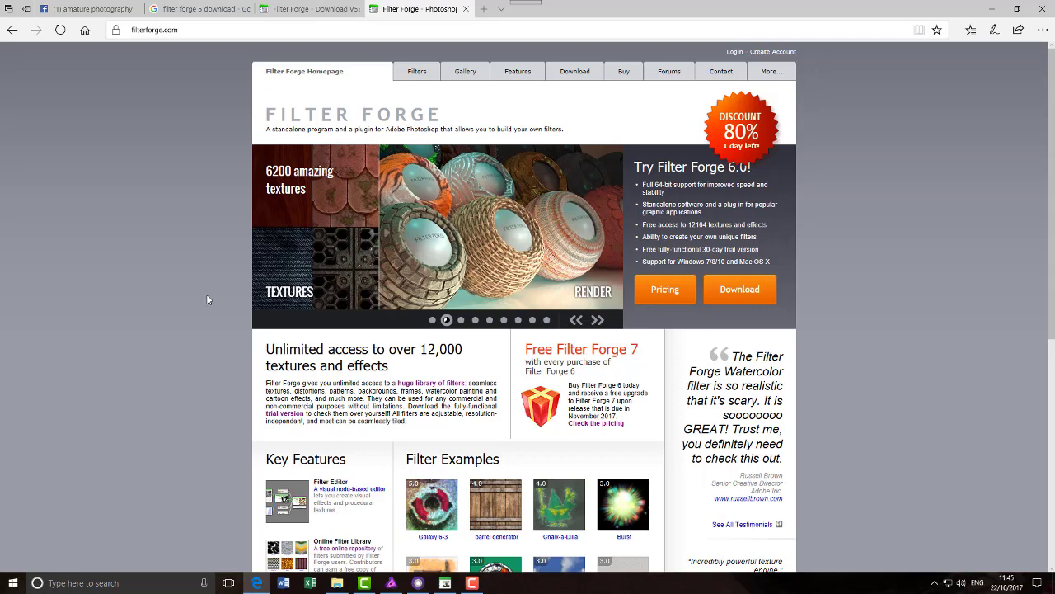
scroll(207, 300, "down", 2)
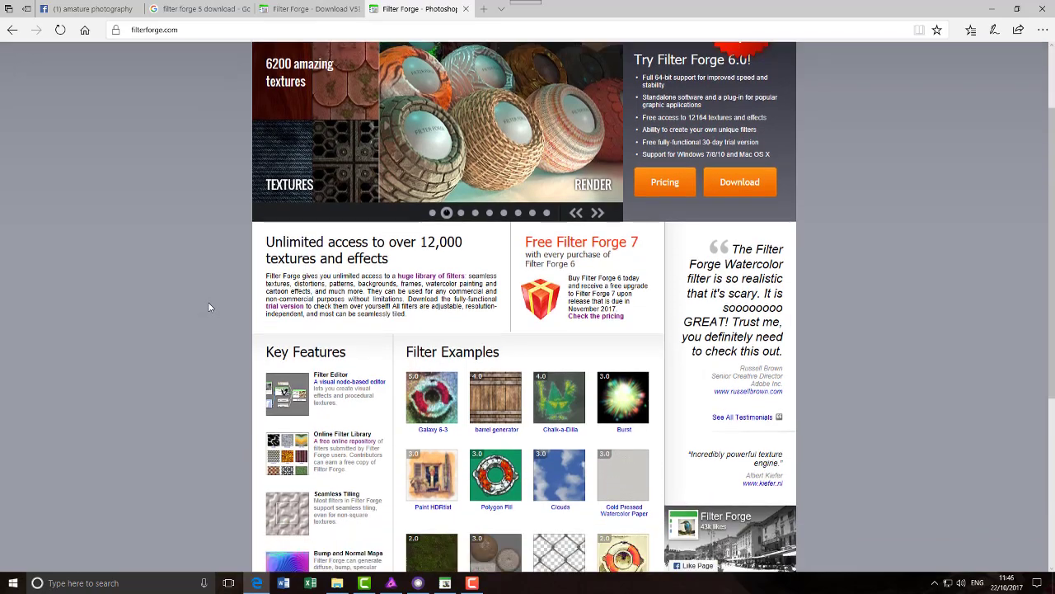
scroll(209, 307, "up", 2)
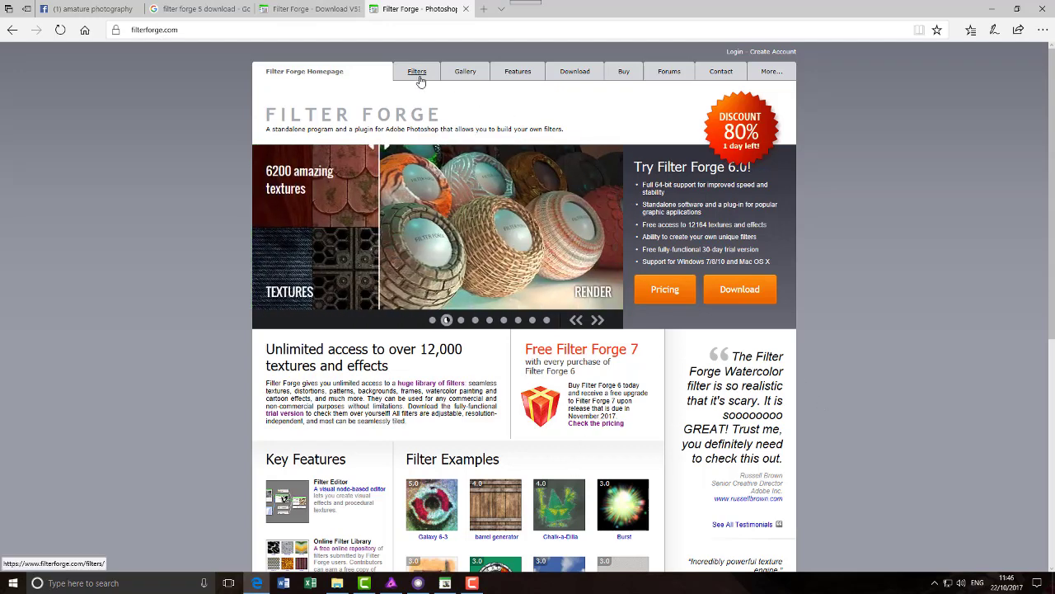
- Switch to Affinity Photo and check the plugins offered among its filters
left_click(391, 583)
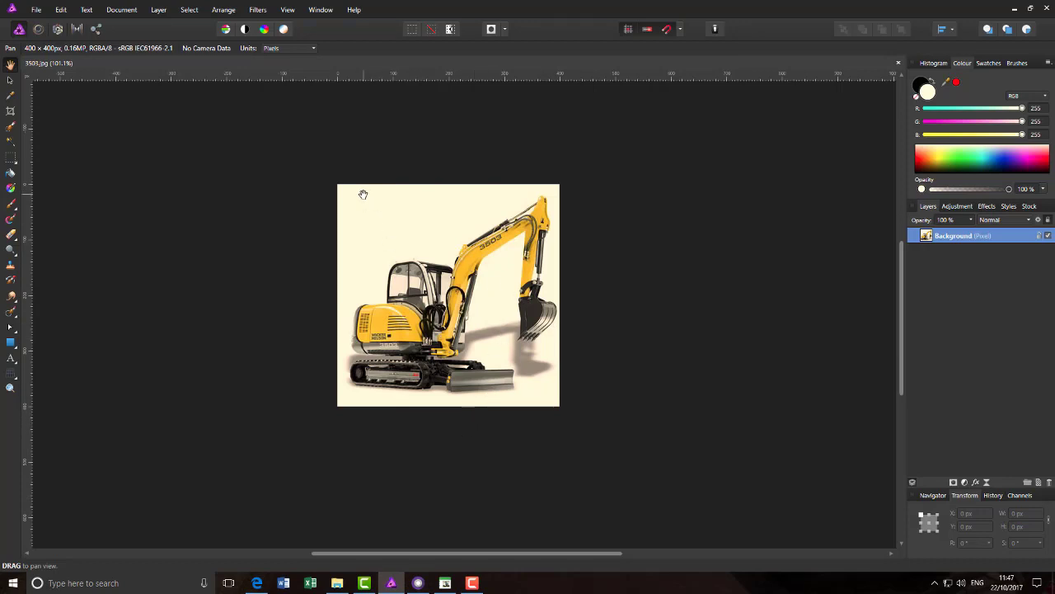
left_click(264, 15)
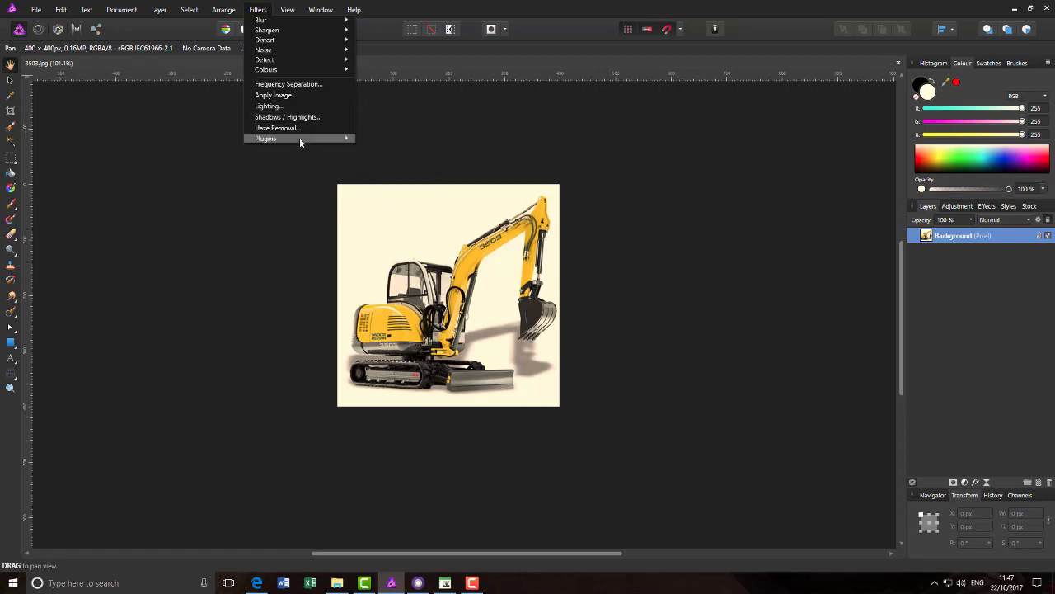
mouse_move(300, 140)
mouse_move(403, 144)
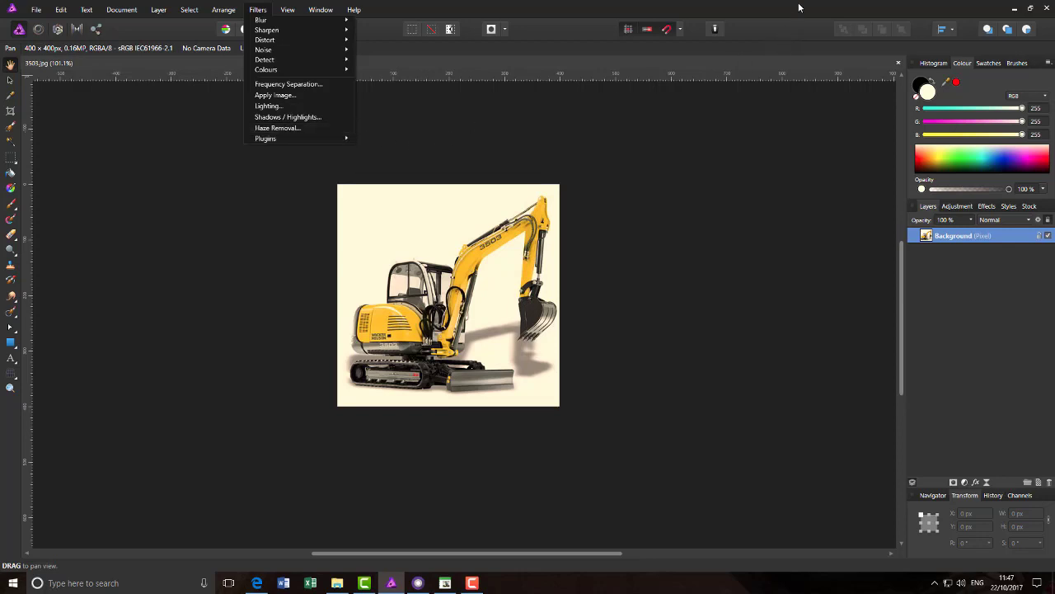
left_click(677, 229)
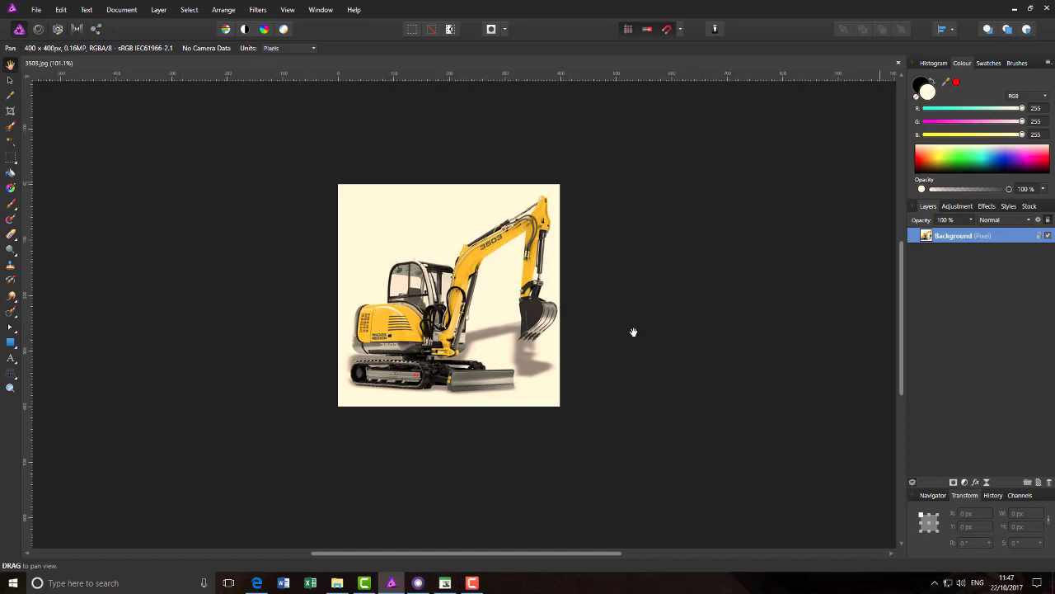
- Switch to Filter Forge and view the Patterns textures and the Creative effects
left_click(419, 582)
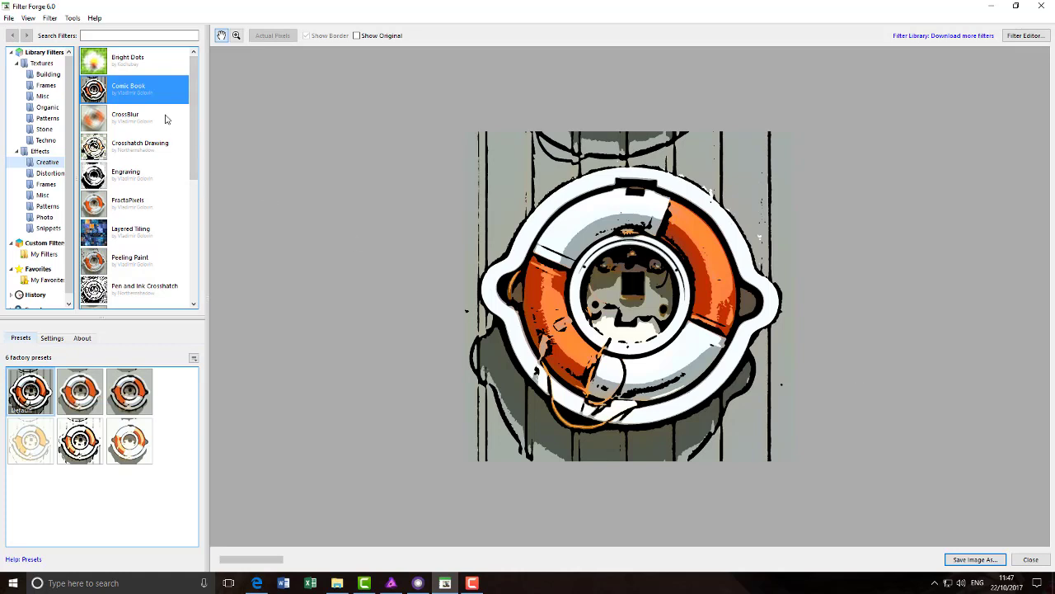
left_click(30, 120)
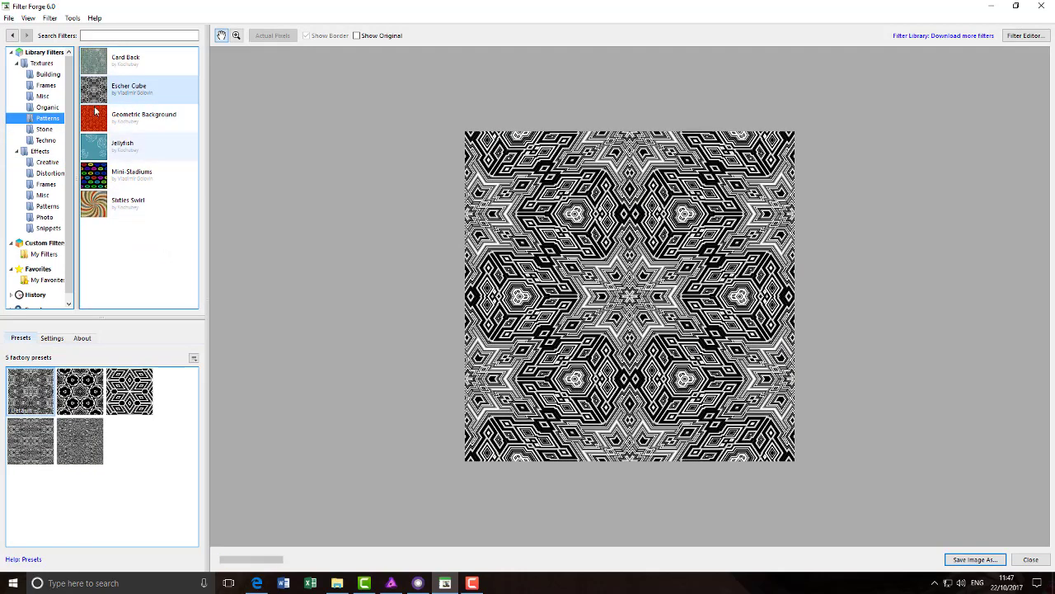
left_click(47, 162)
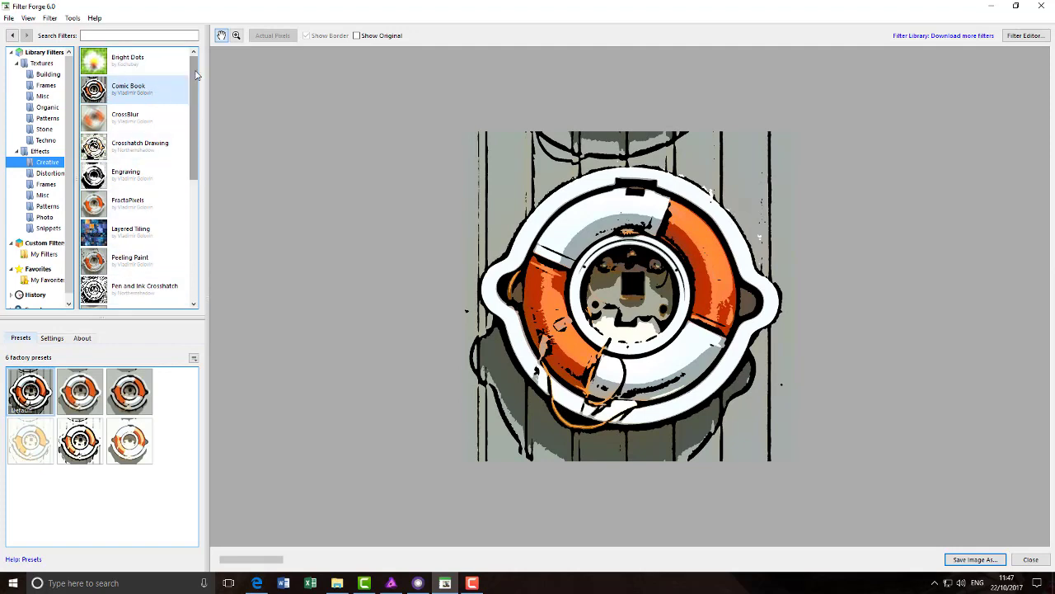
- Look through the Creative effects, preview another Comic Book preset on the lifebuoy sample and restore the default preset
mouse_move(196, 75)
left_mouse_down()
mouse_move(204, 187)
mouse_move(197, 79)
left_mouse_up()
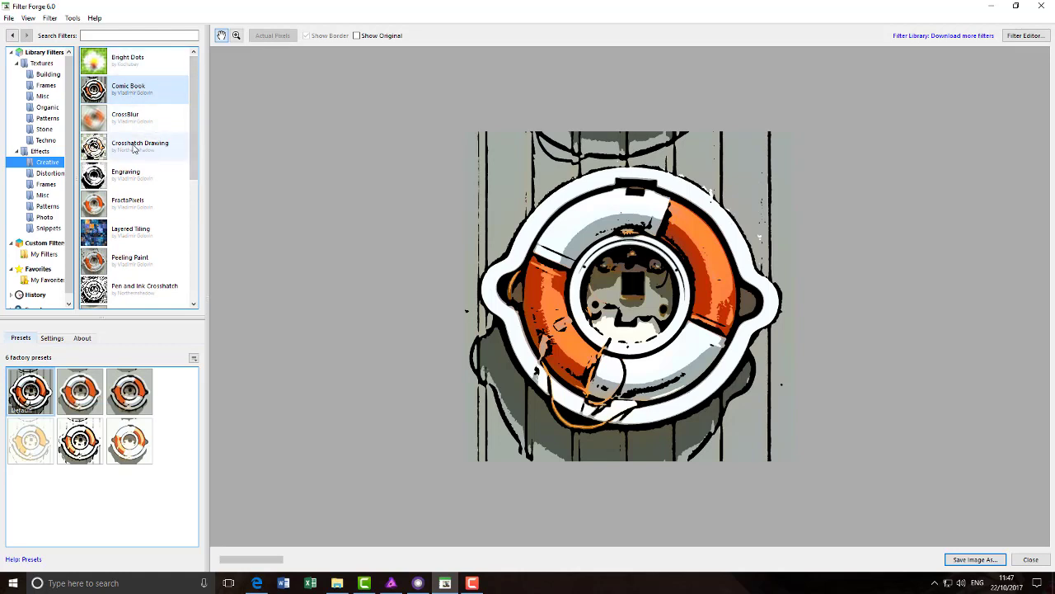
scroll(174, 189, "down", 3)
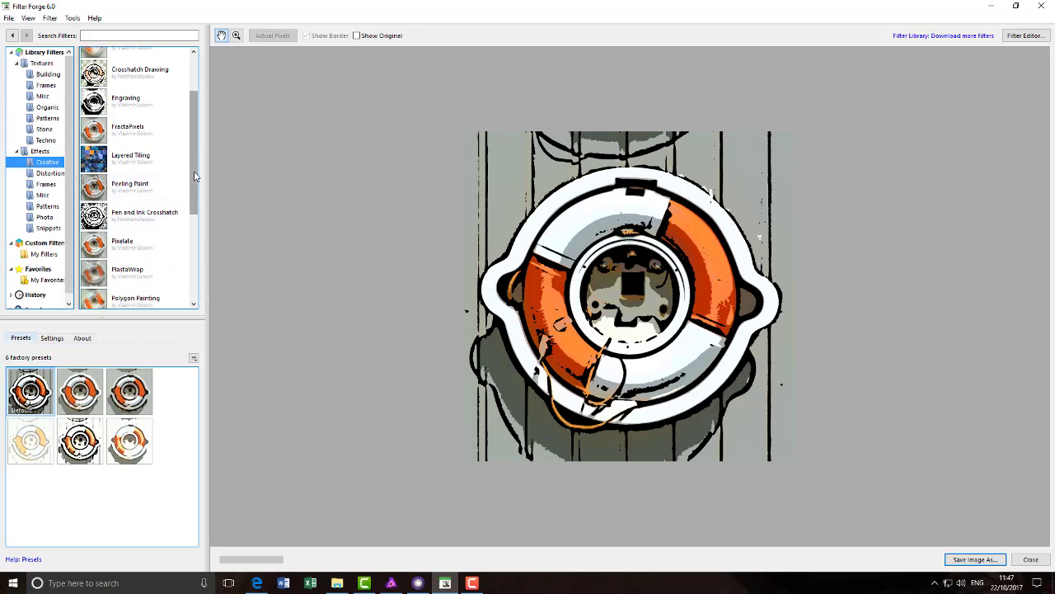
scroll(128, 103, "up", 3)
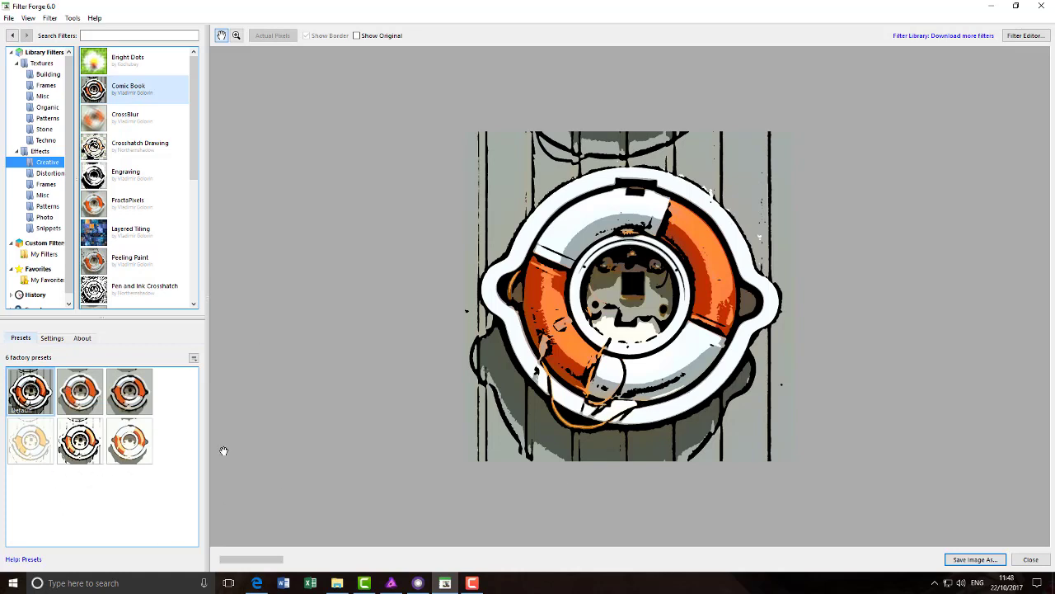
left_click(80, 441)
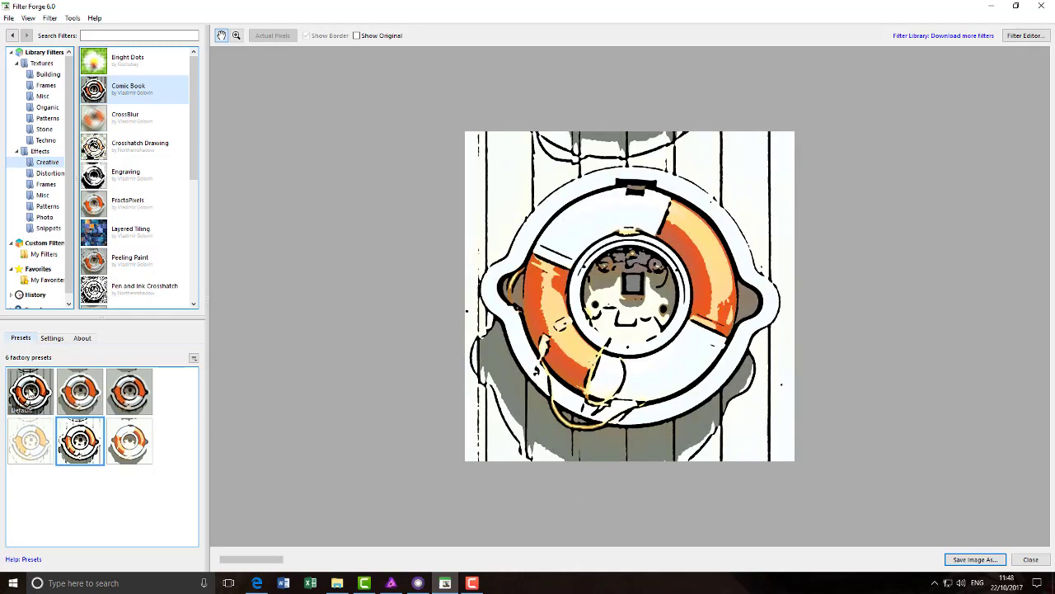
left_click(30, 394)
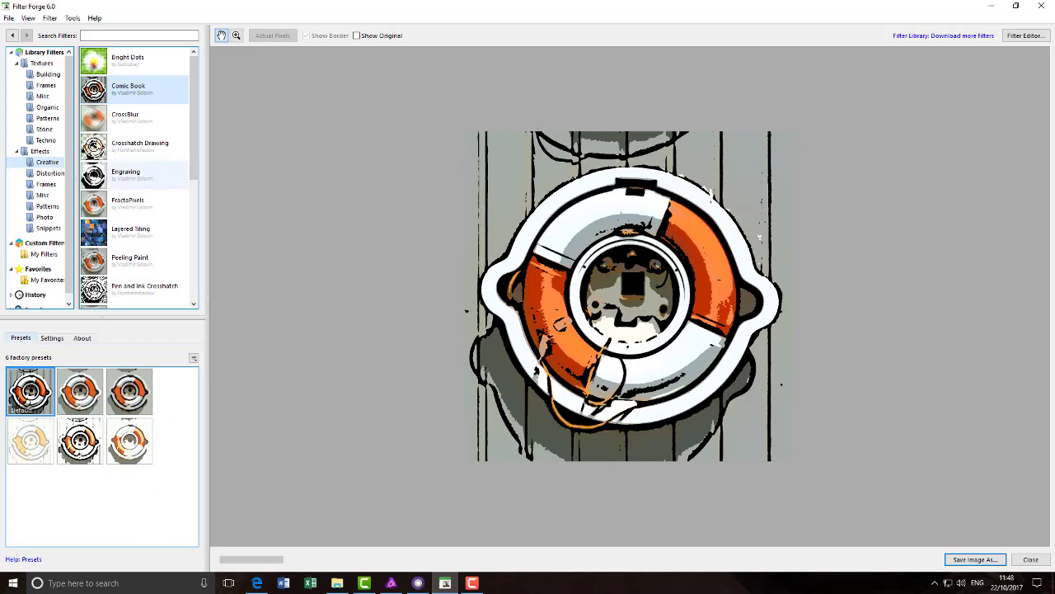
- Open the image jcb_4cn-54368.jpg from the Pictures folder
left_click(9, 18)
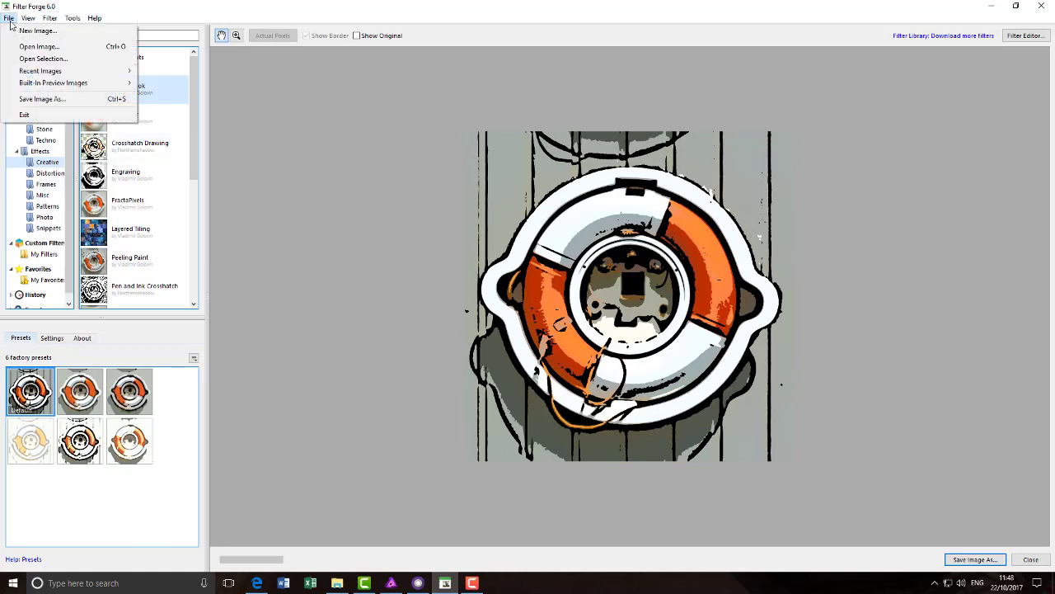
left_click(29, 47)
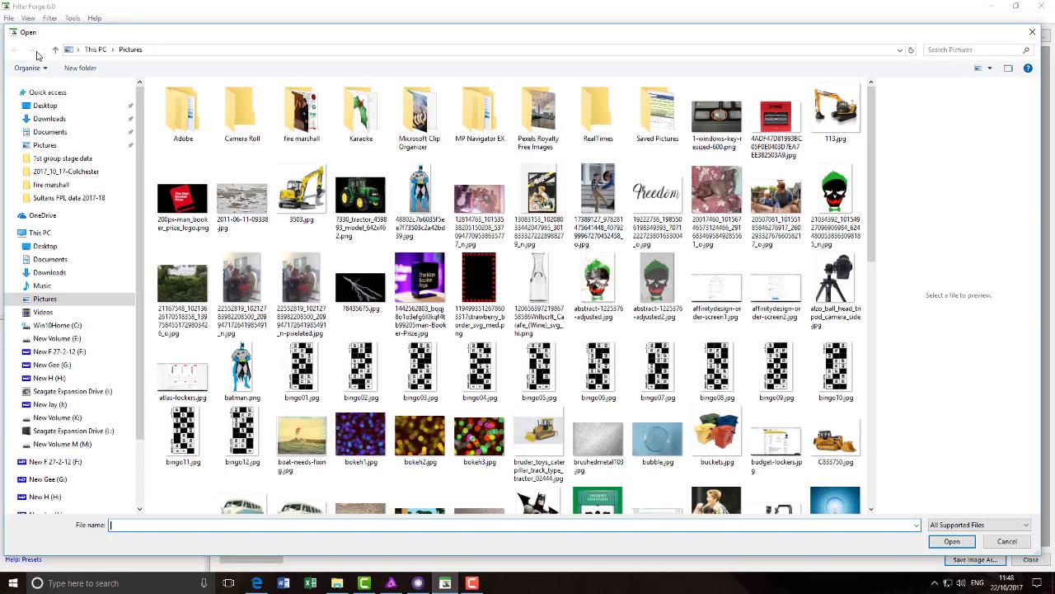
scroll(504, 468, "down", 10)
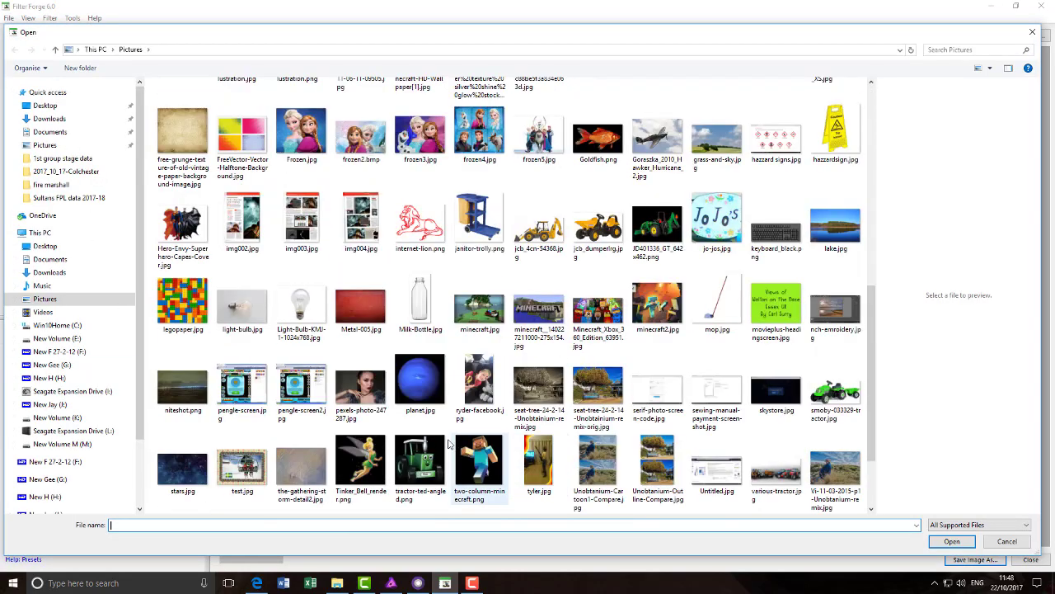
left_click(539, 225)
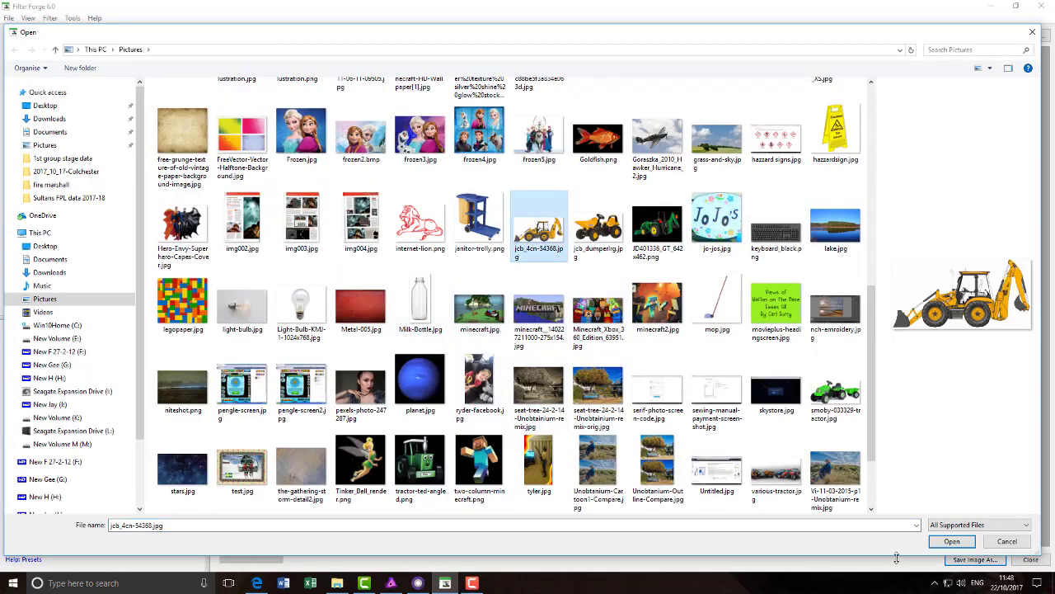
left_click(952, 541)
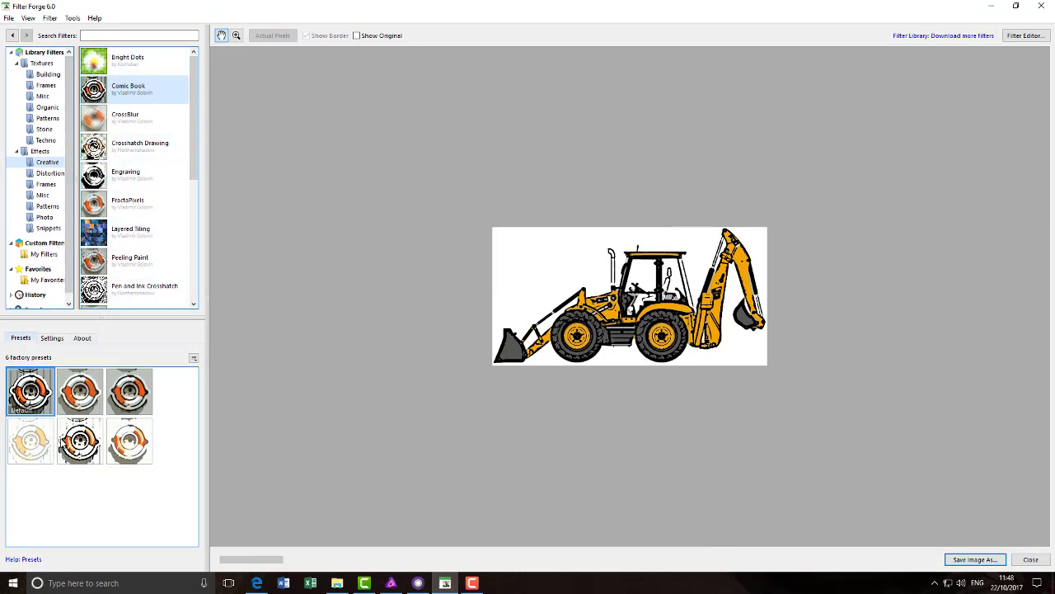
- Preview the digger image with two other Comic Book presets and with the Pen and Ink Crosshatch, FractalPixels and Crosshatch Drawing effects
left_click(82, 450)
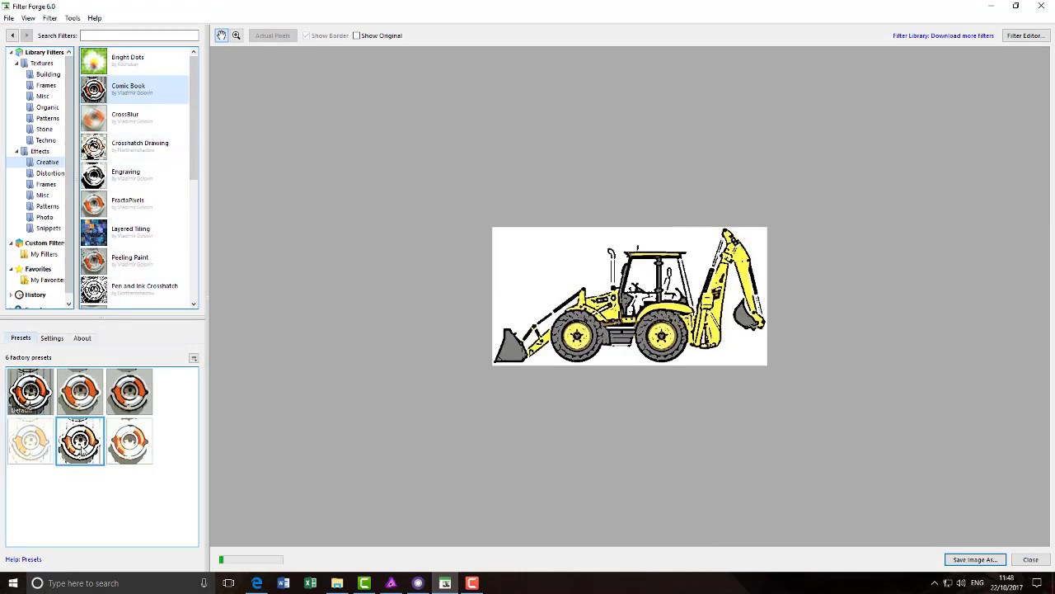
left_click(132, 397)
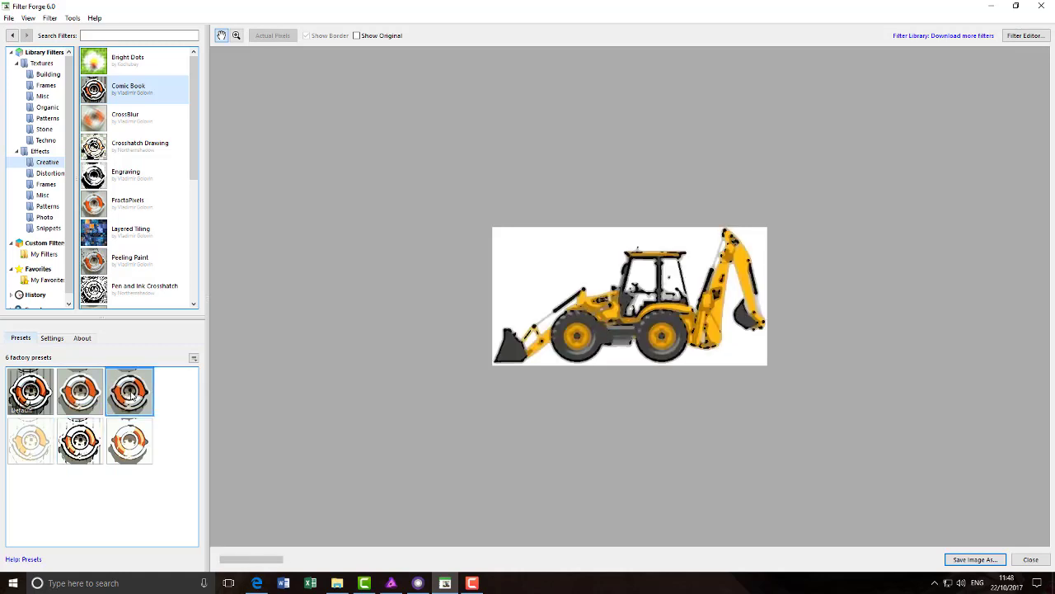
left_click(144, 289)
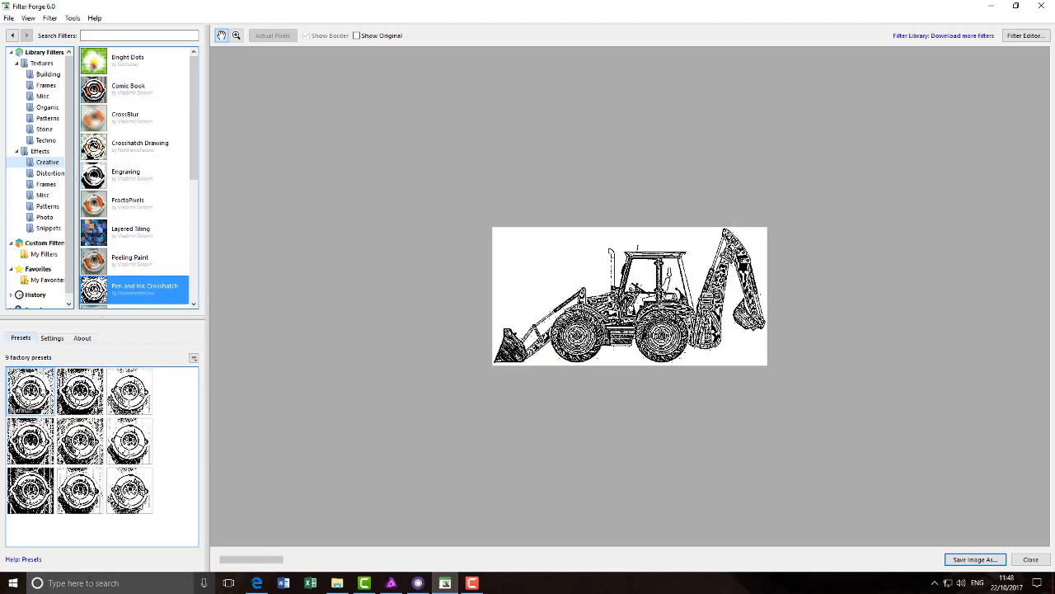
left_click(80, 490)
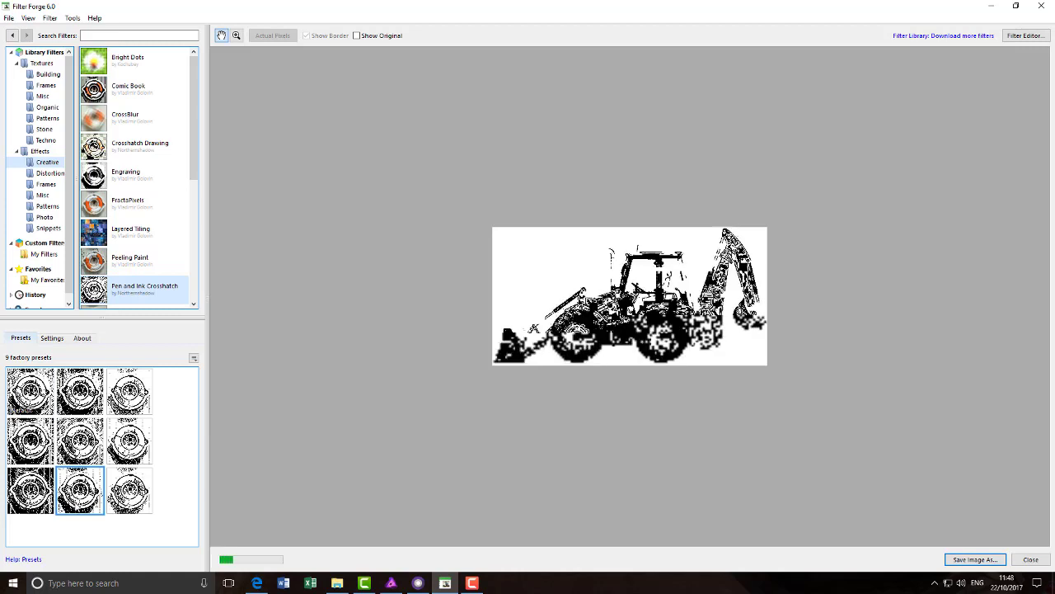
left_click(139, 206)
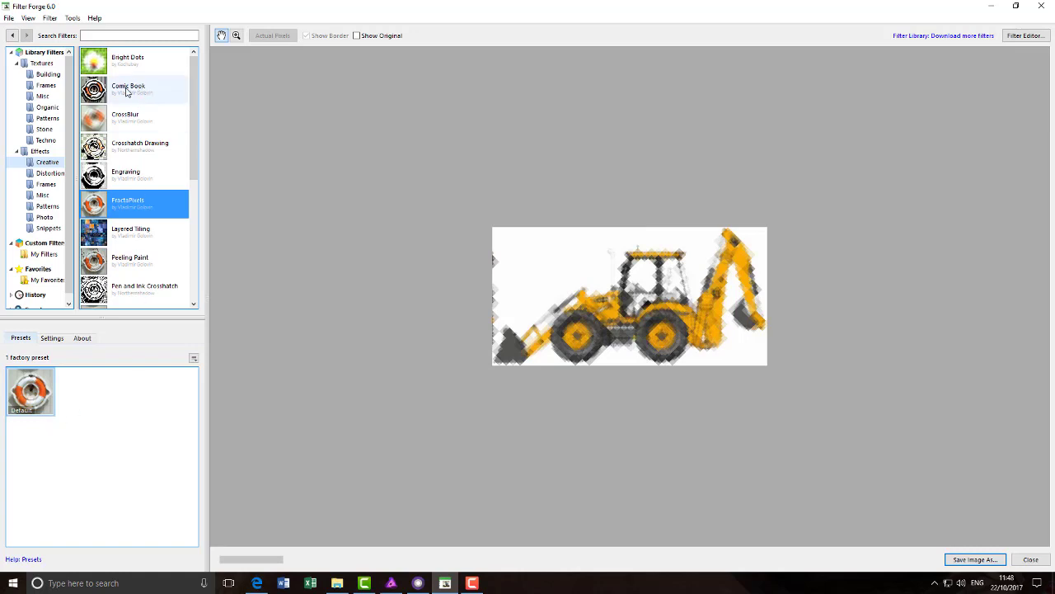
left_click(149, 149)
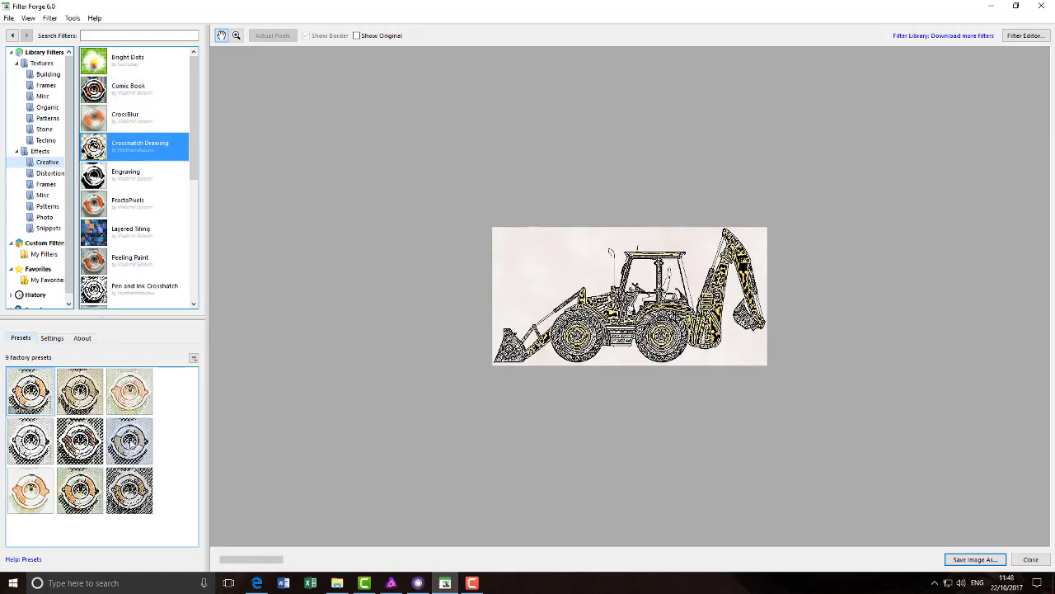
- Apply the Film Frame filter from the Frames effects to the digger image
left_click(33, 185)
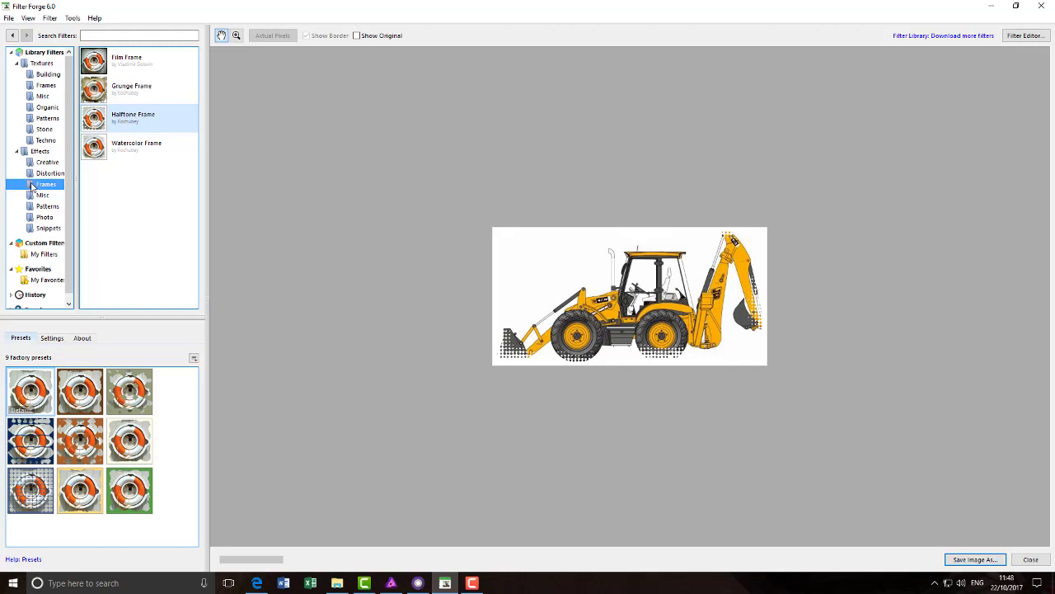
left_click(118, 71)
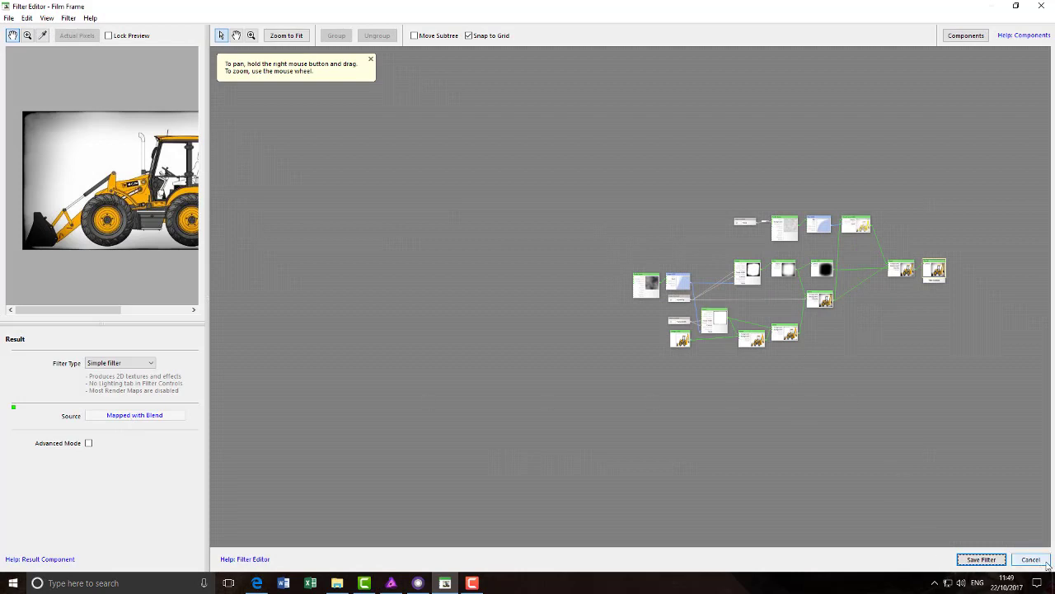
- Leave the Filter Editor without saving the filter and return to the Creative effects
left_click(1031, 560)
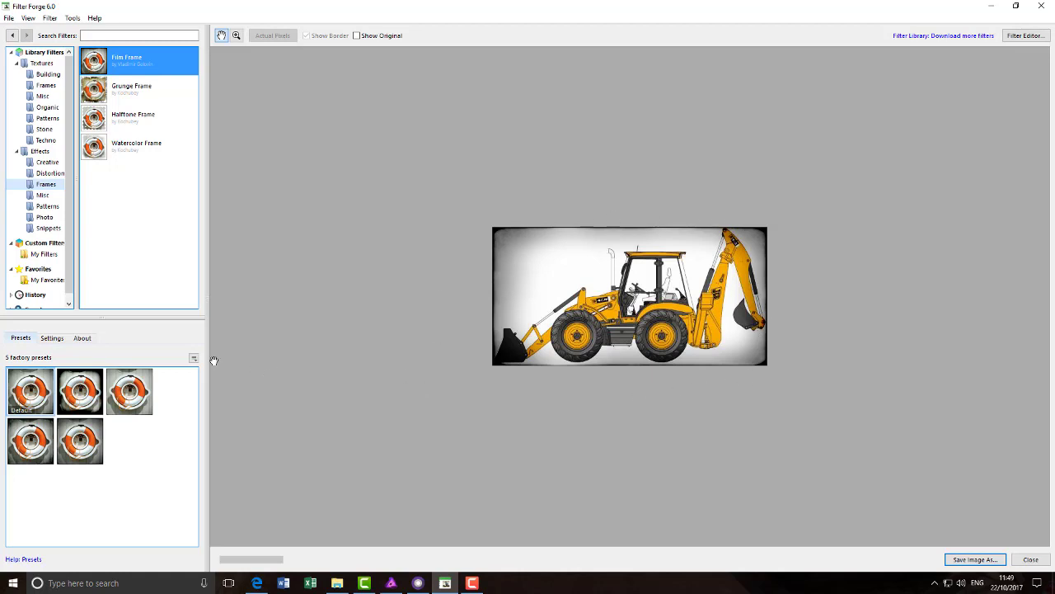
left_click(47, 162)
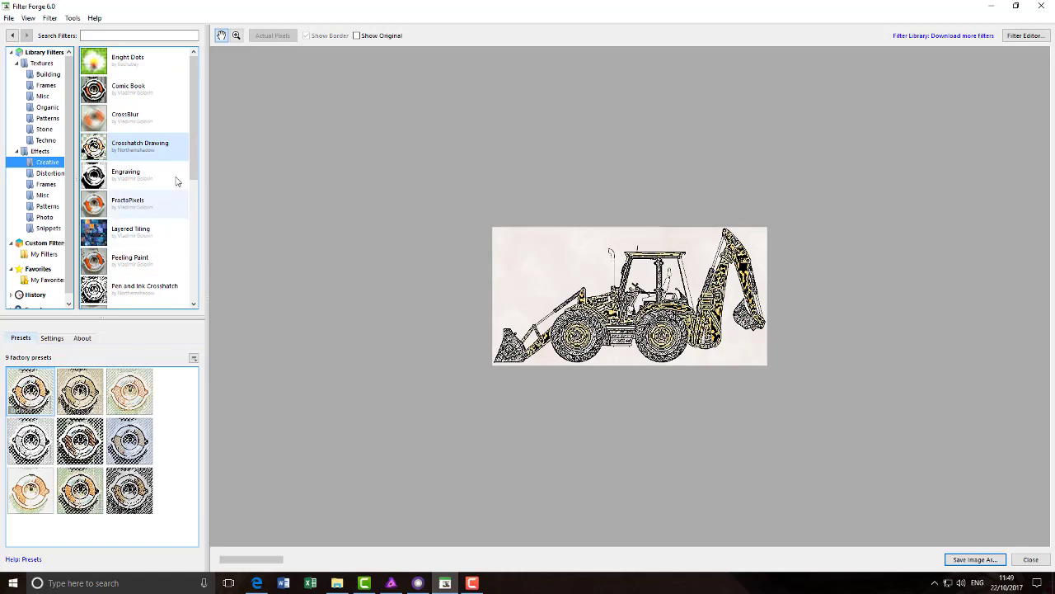
mouse_move(198, 166)
left_mouse_down()
mouse_move(200, 255)
mouse_move(203, 153)
left_mouse_up()
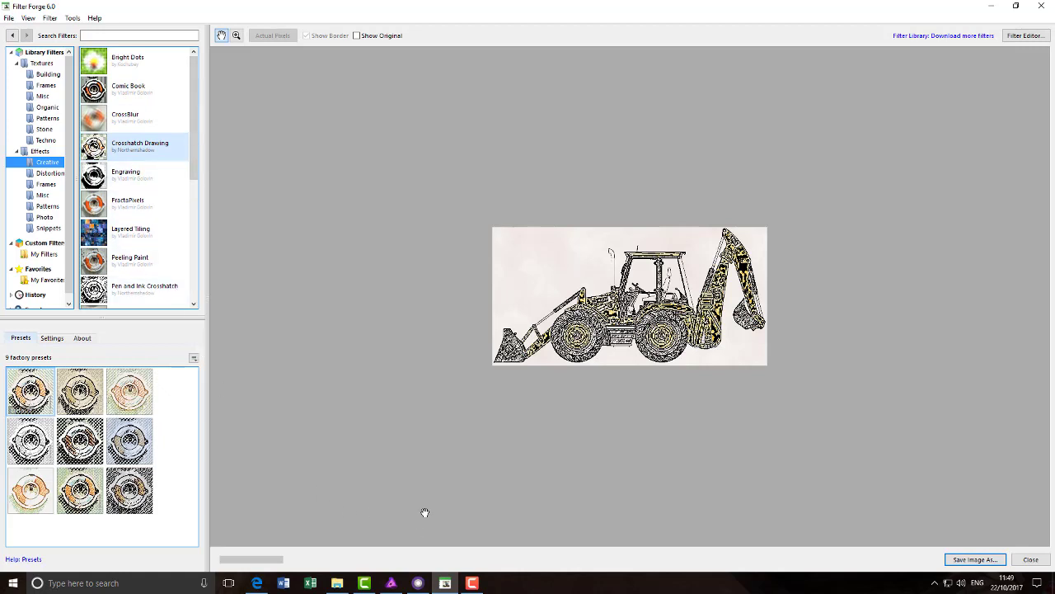
- Switch to the Filter Forge website in Edge and look through all featured filters in the Filter Library
left_click(256, 582)
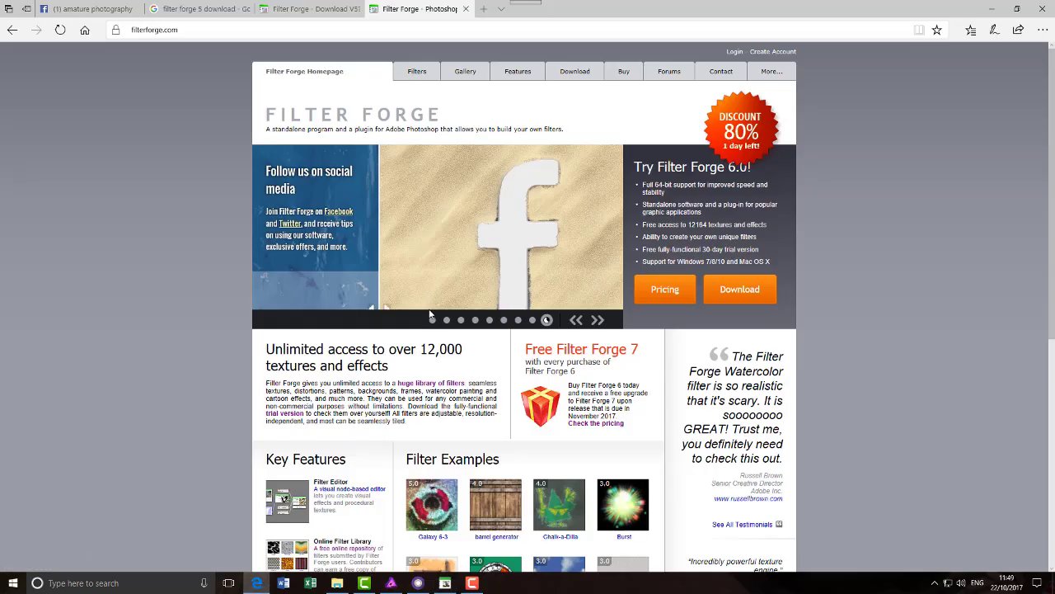
left_click(418, 73)
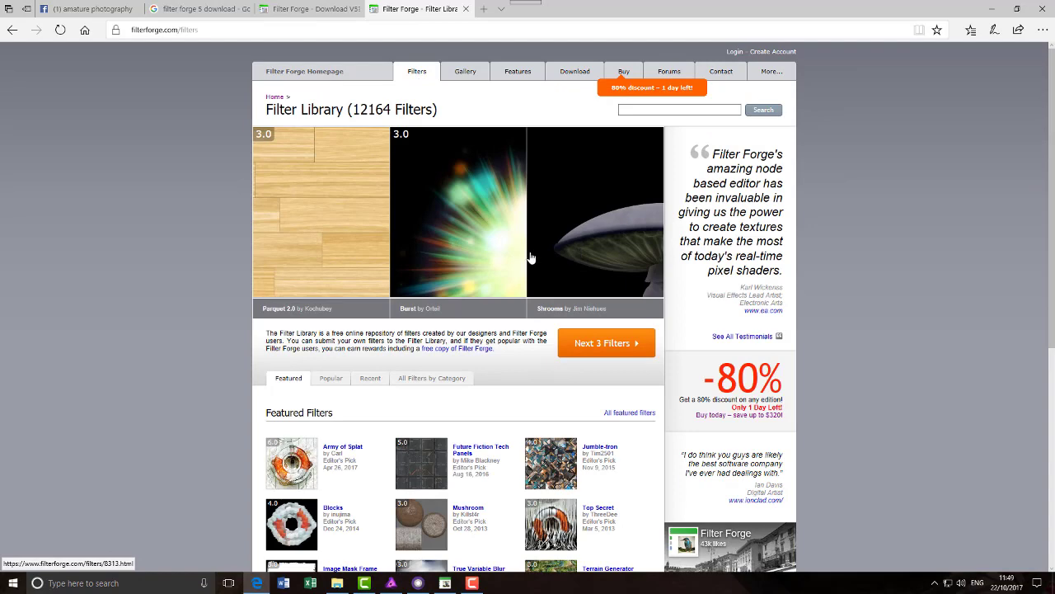
scroll(531, 254, "down", 3)
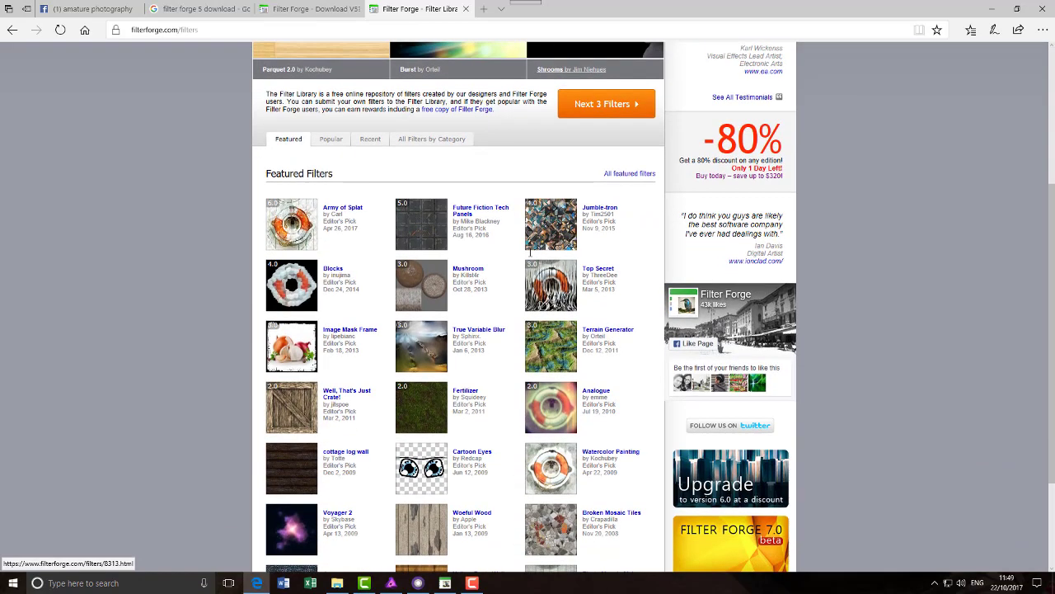
left_click(631, 179)
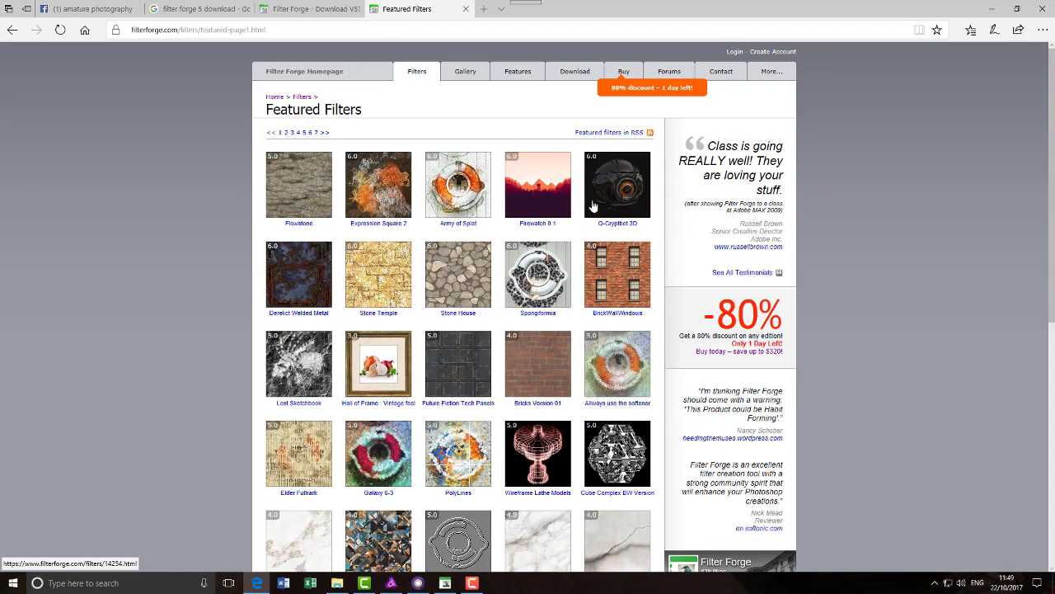
scroll(592, 205, "down", 6)
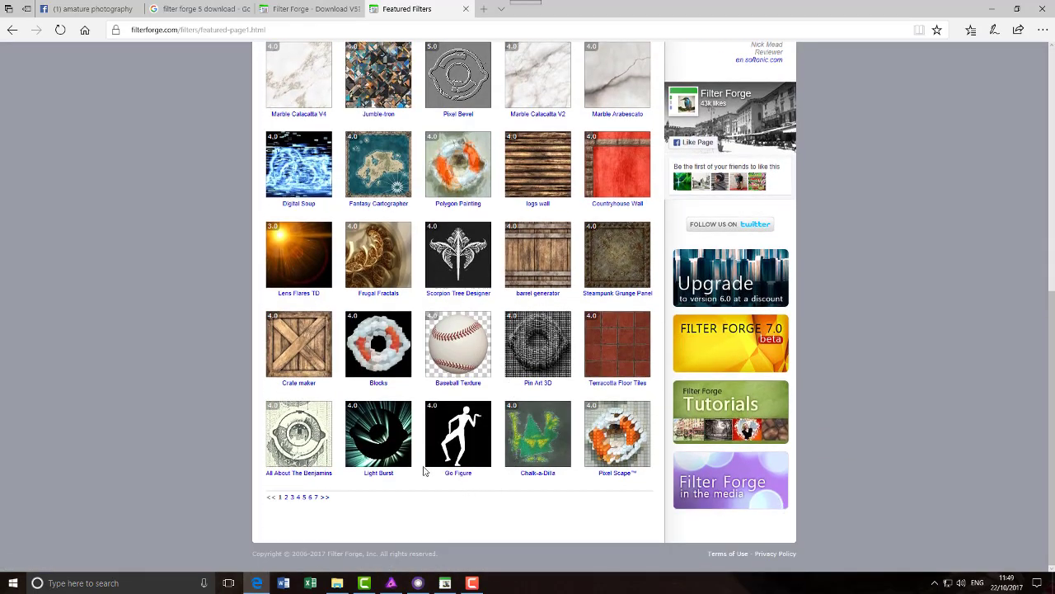
scroll(425, 471, "up", 6)
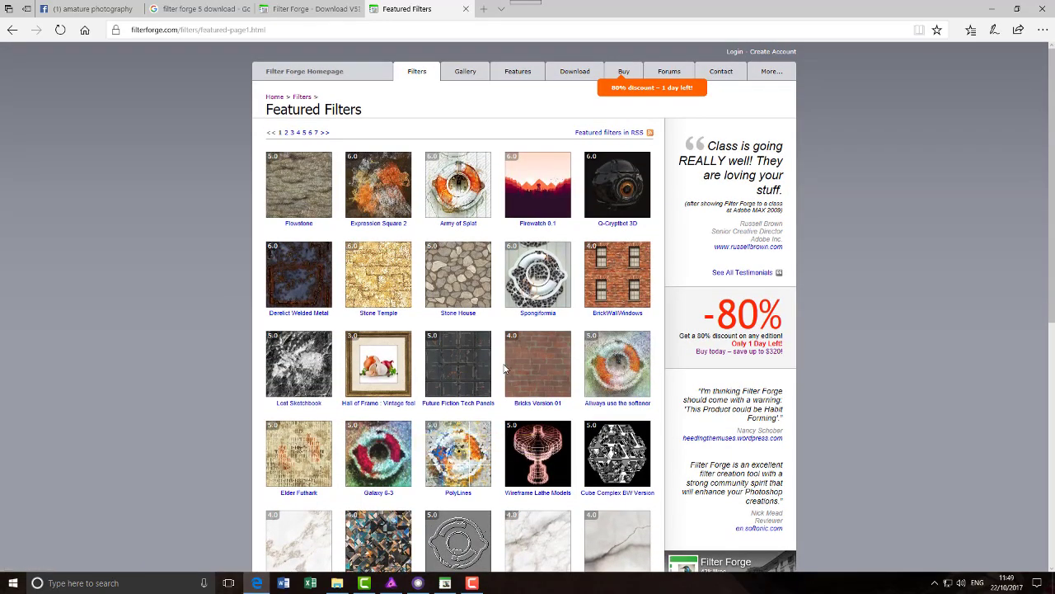
- Return to the Filter Forge homepage and look over its key features and filter examples
left_click(277, 98)
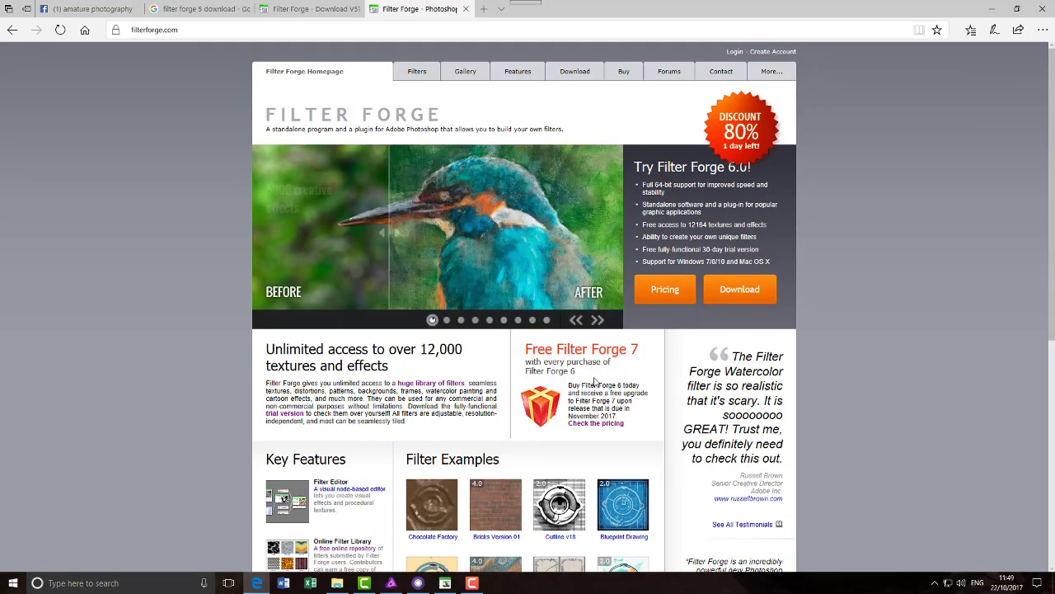
scroll(595, 377, "down", 1)
scroll(595, 378, "down", 3)
scroll(596, 382, "down", 1)
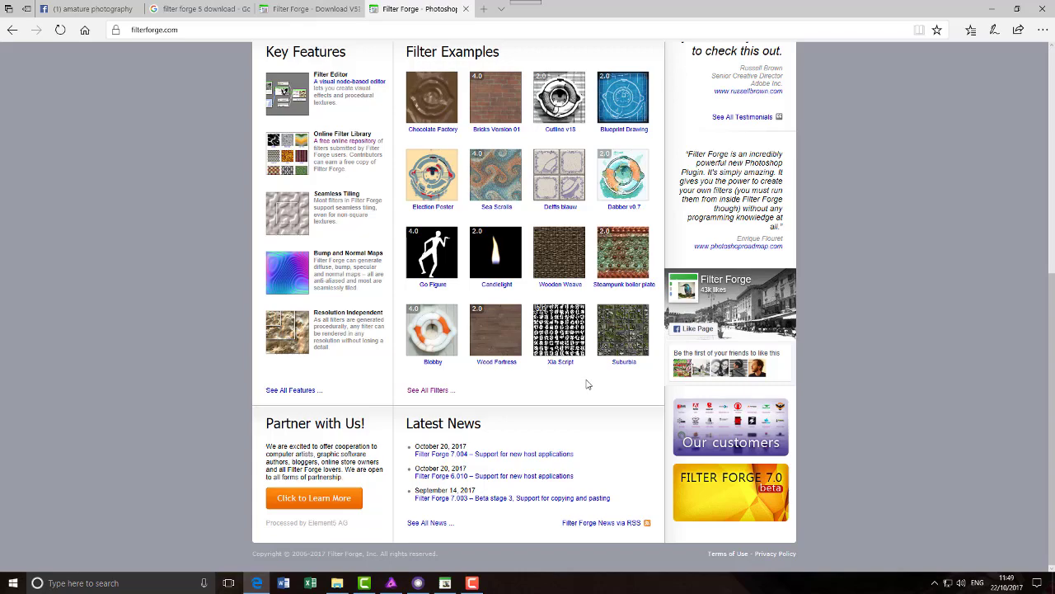
scroll(587, 384, "up", 1)
scroll(576, 375, "up", 3)
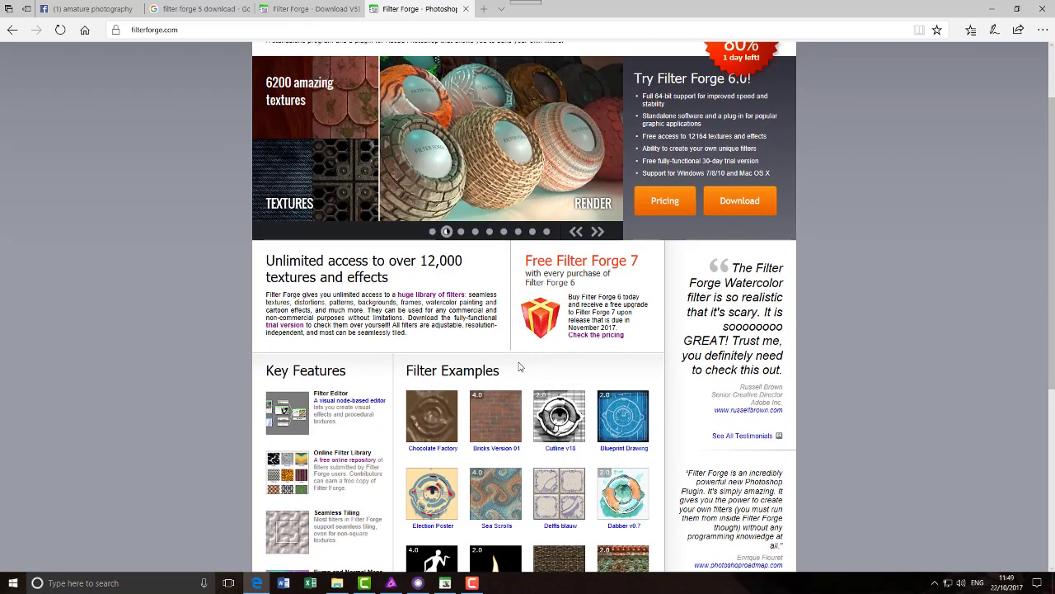
scroll(487, 239, "up", 1)
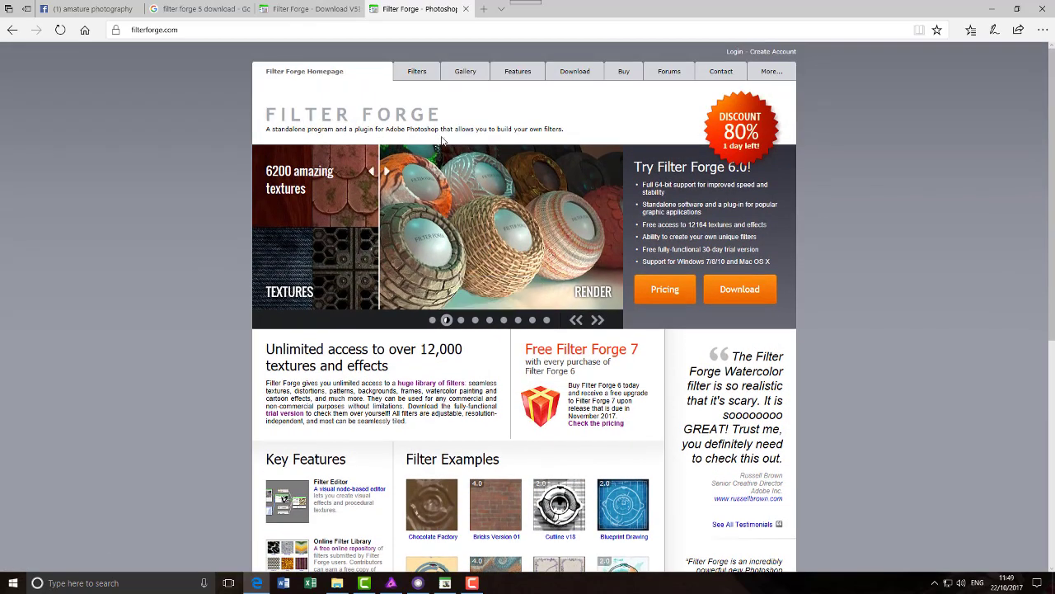
- Open the online Filter Library again, look over the featured filters and list all filters by category
left_click(417, 73)
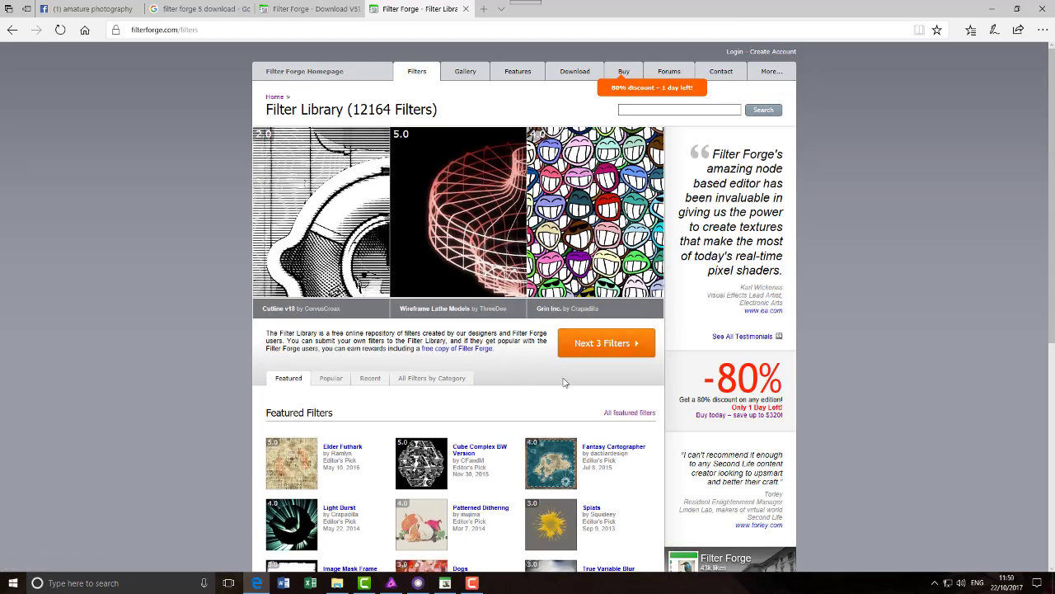
scroll(551, 422, "down", 1)
scroll(551, 425, "down", 5)
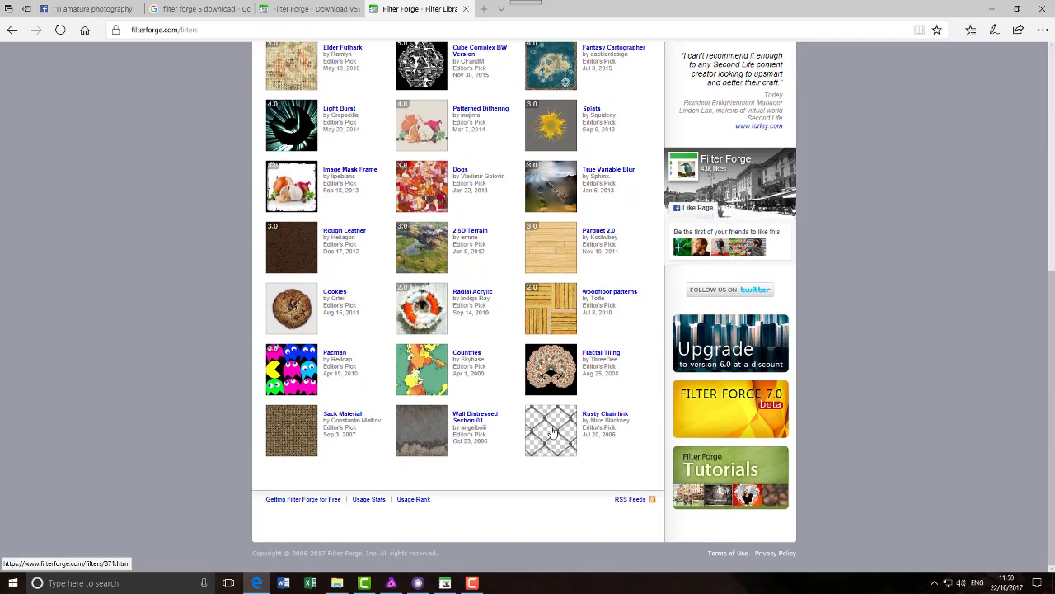
scroll(458, 427, "up", 4)
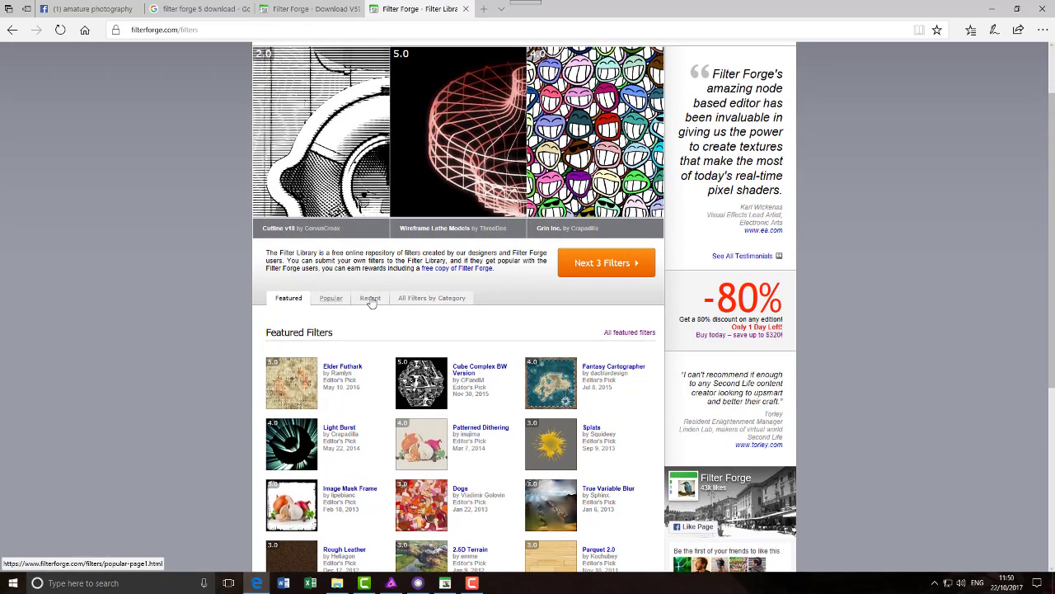
left_click(432, 300)
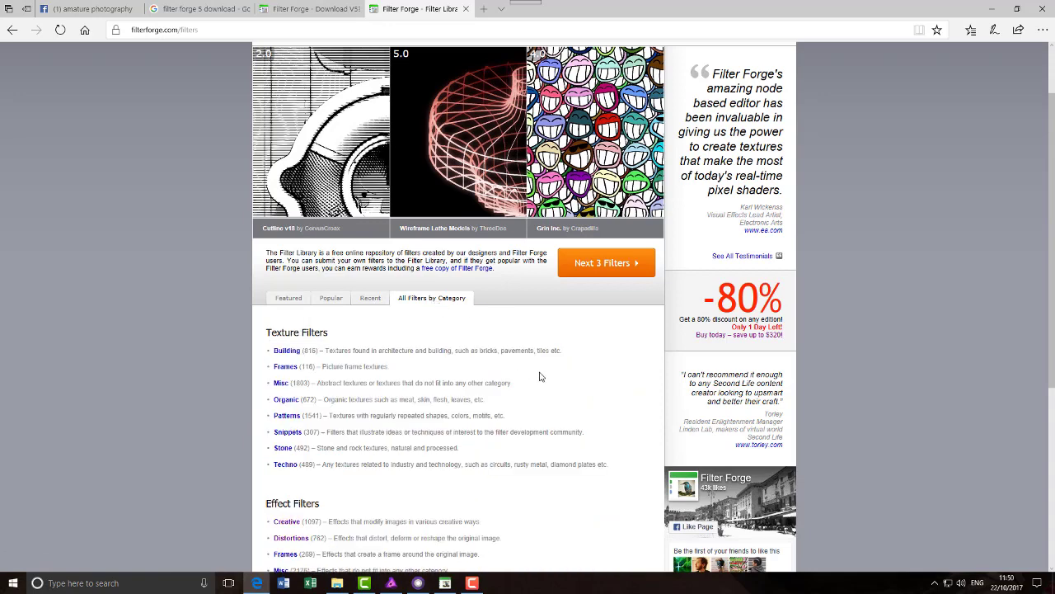
scroll(540, 377, "down", 2)
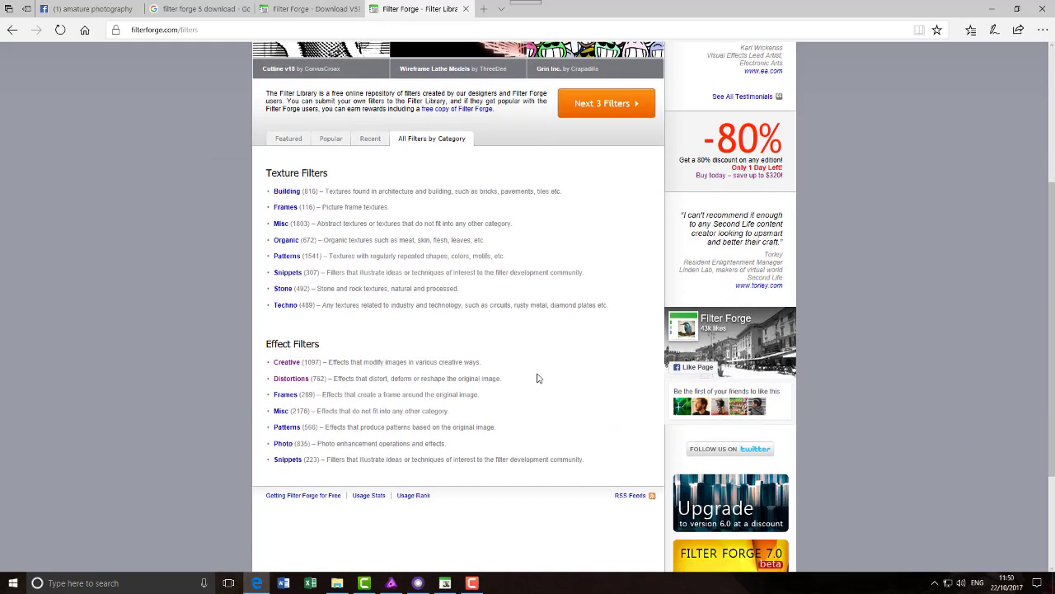
- Browse the first two pages of the Creative effect filters in the online library
left_click(286, 361)
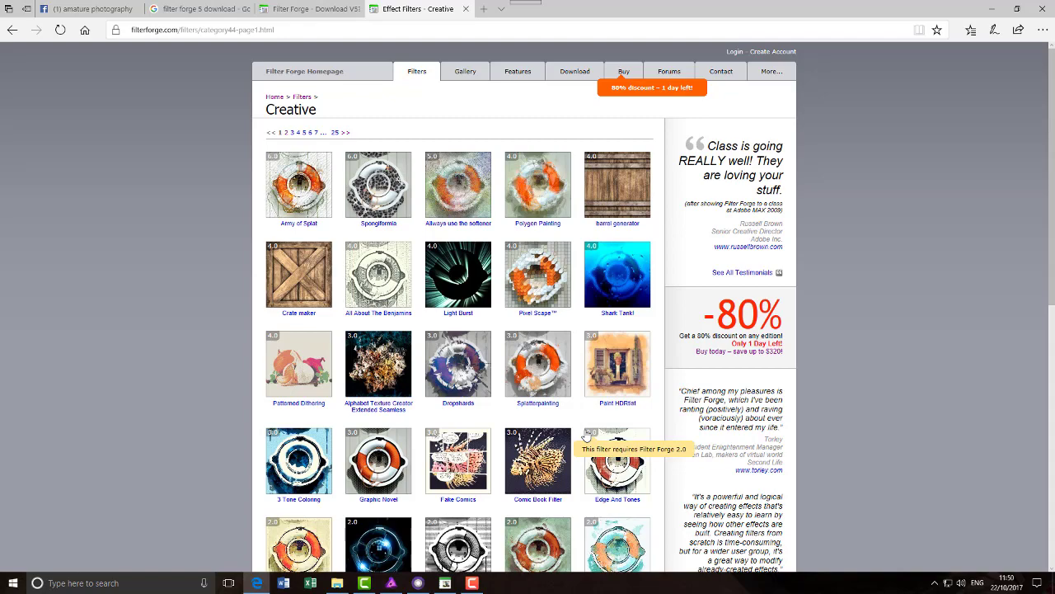
scroll(587, 437, "down", 4)
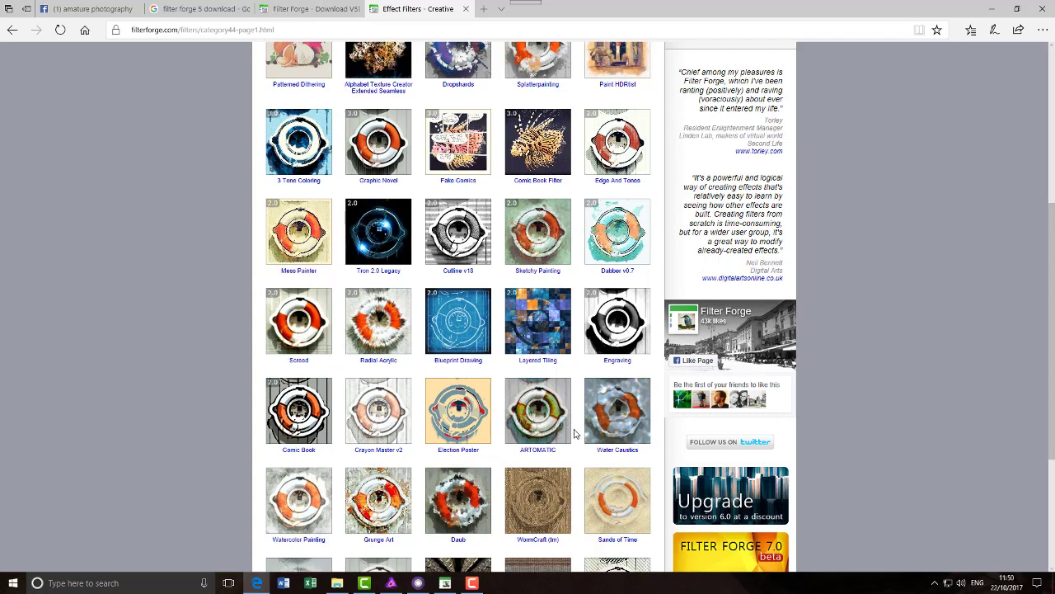
scroll(575, 434, "down", 2)
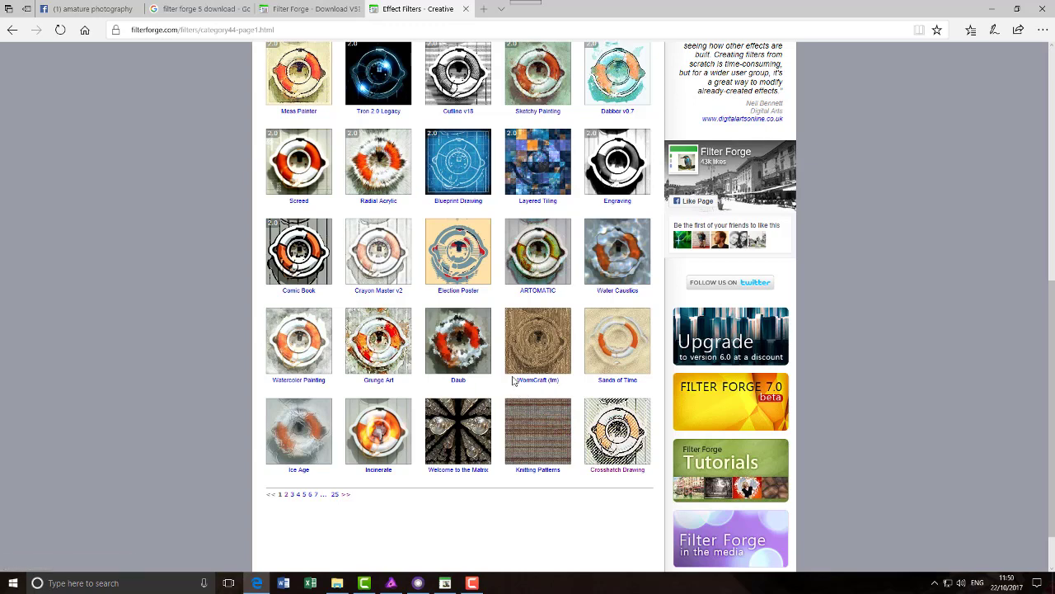
scroll(512, 381, "up", 2)
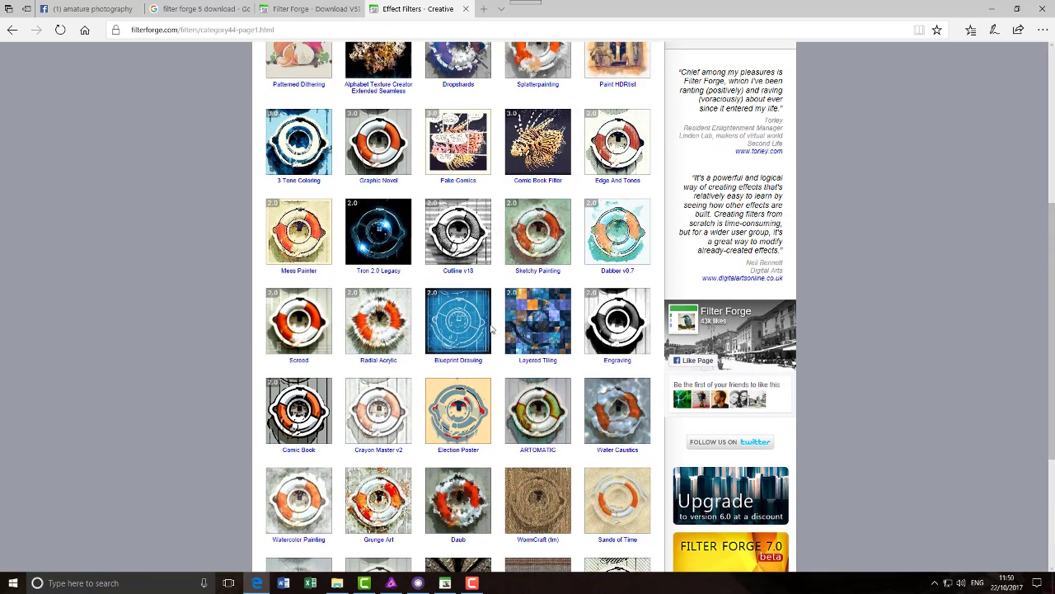
scroll(491, 293, "down", 2)
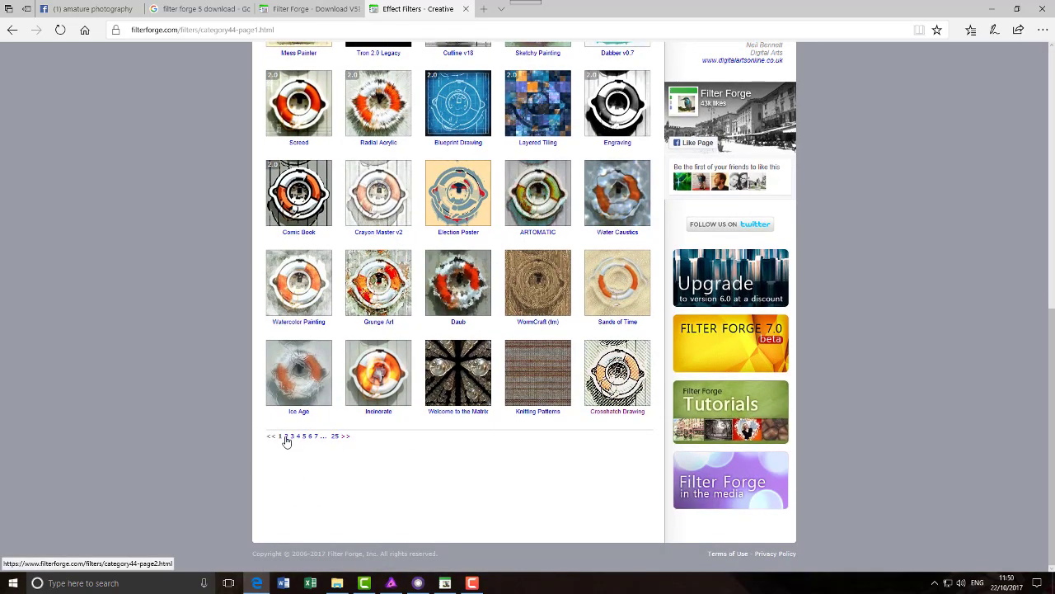
left_click(286, 437)
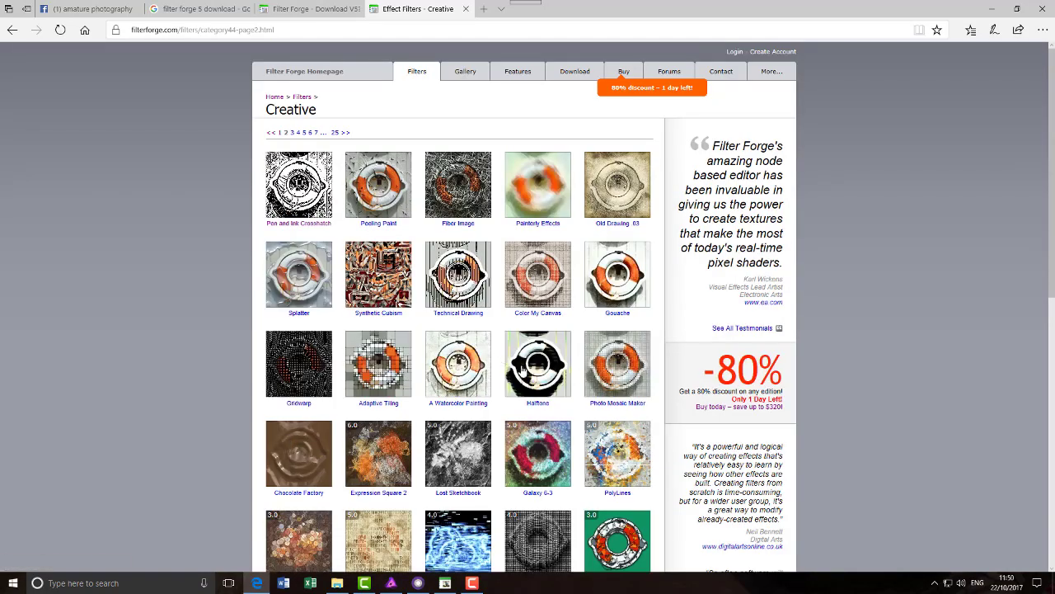
scroll(578, 376, "down", 4)
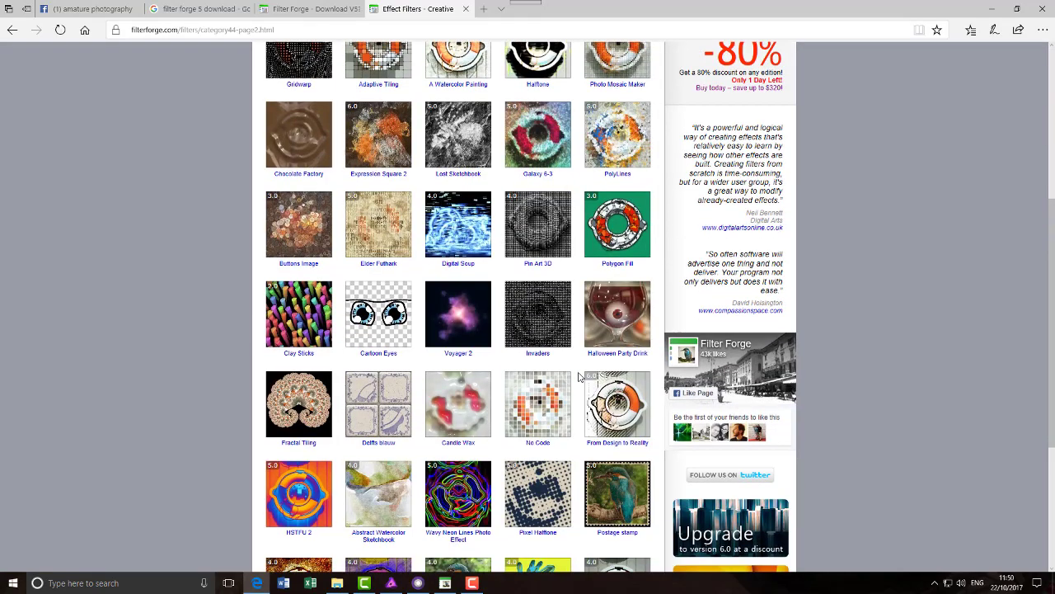
scroll(579, 376, "down", 2)
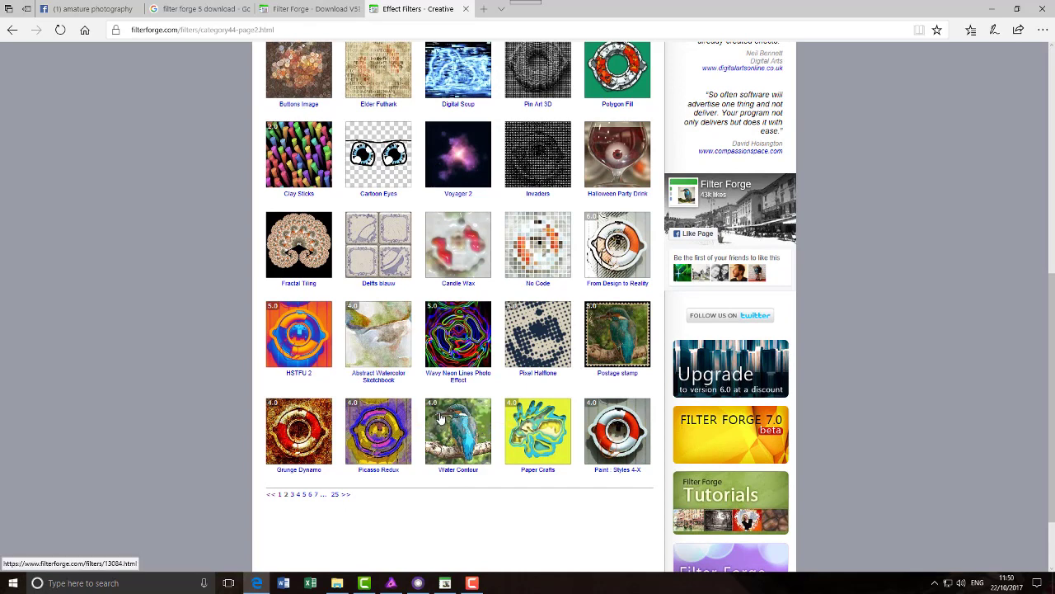
- Open the Water Contour effect from the online library in Filter Forge, allowing the switch of applications
mouse_move(436, 406)
left_click(464, 446)
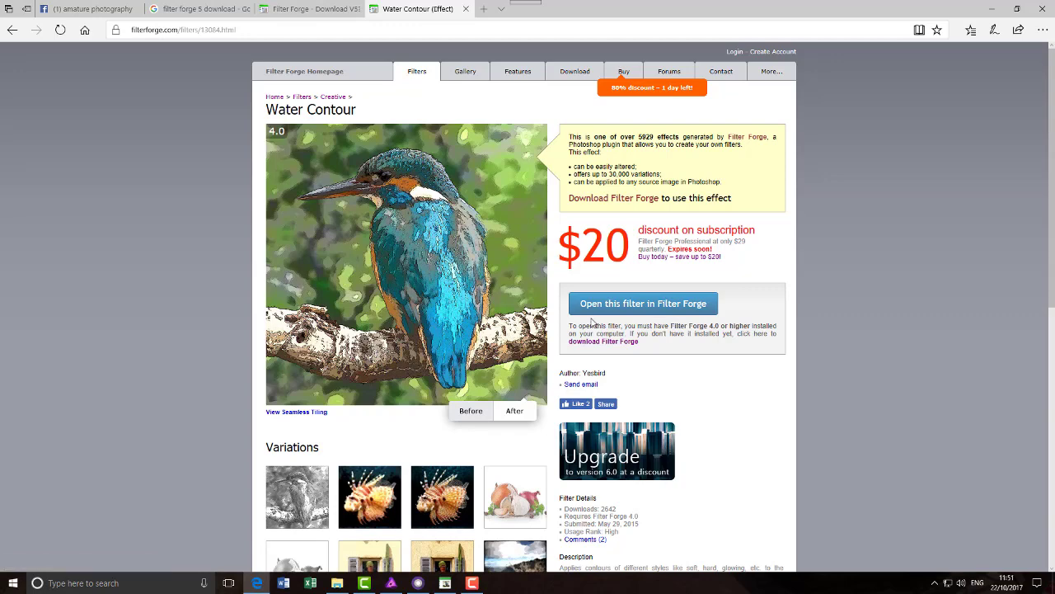
left_click(684, 305)
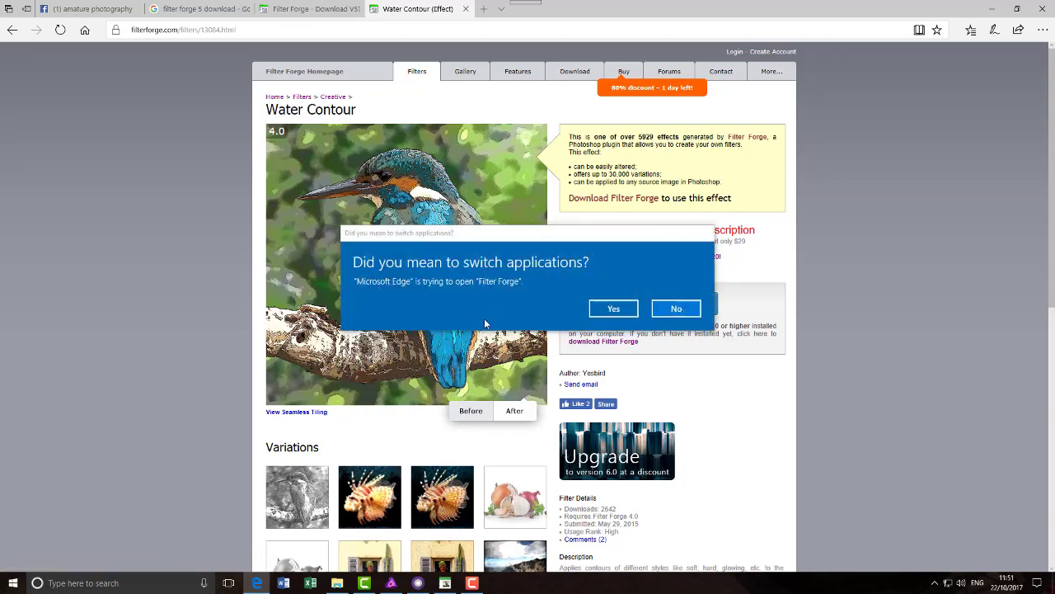
left_click(614, 310)
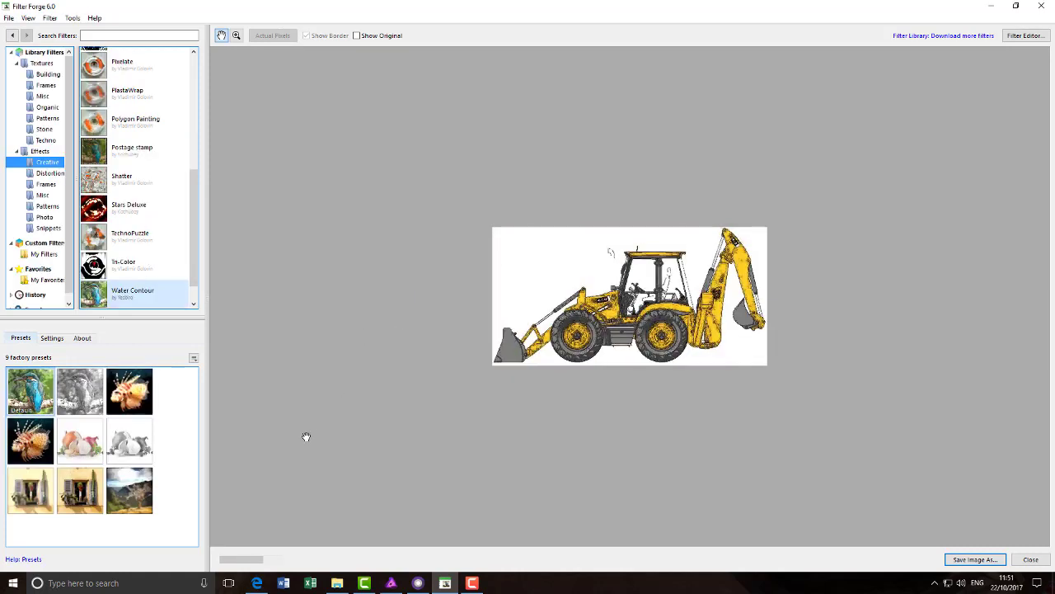
- Try the grey onion, both window and the landscape presets of Water Contour on the digger, and apply the grey kingfisher preset
scroll(196, 225, "down", 1)
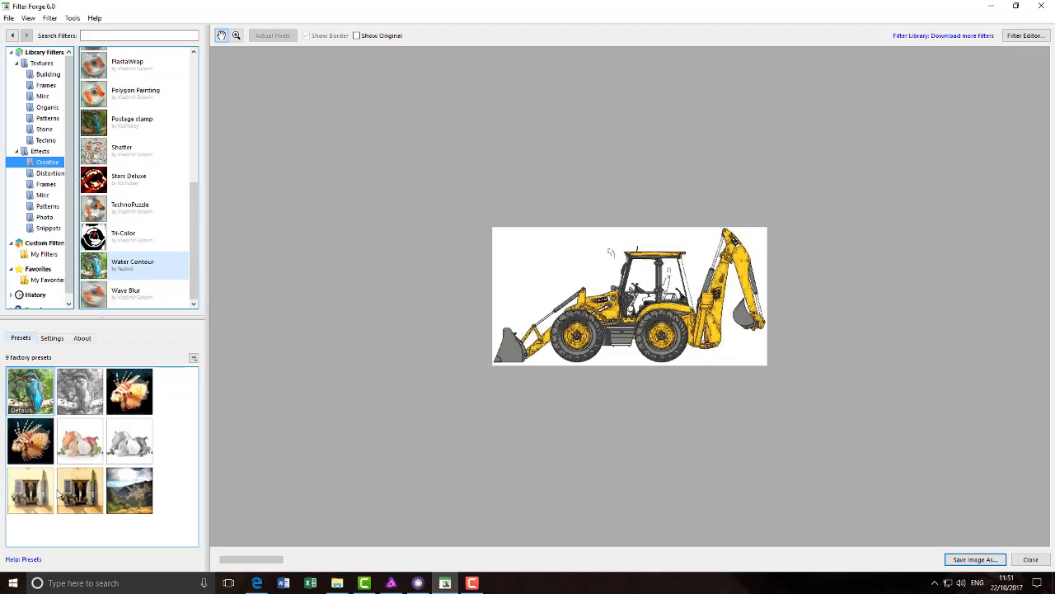
left_click(120, 449)
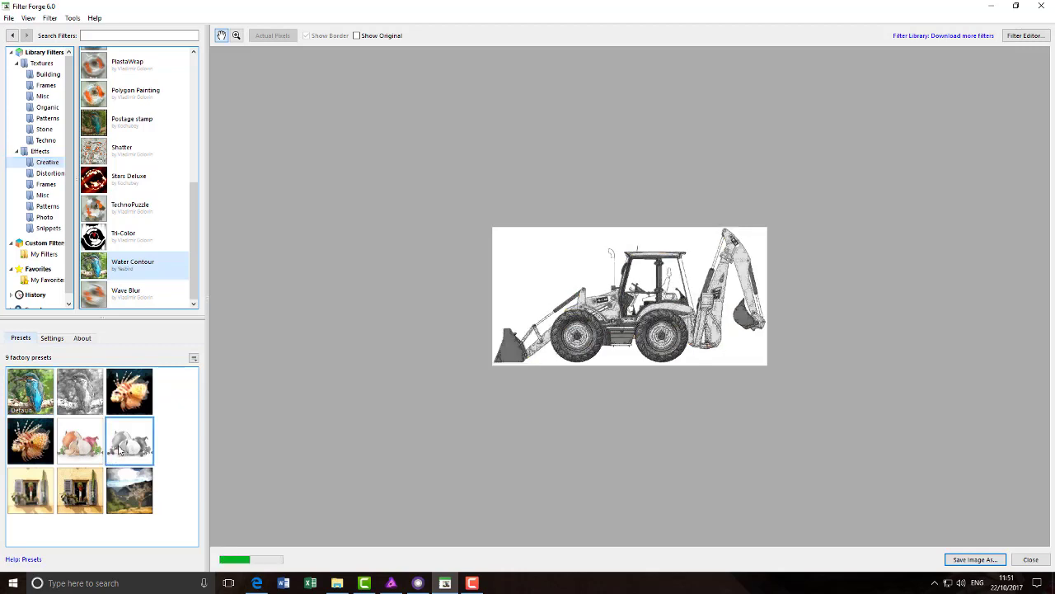
left_click(83, 487)
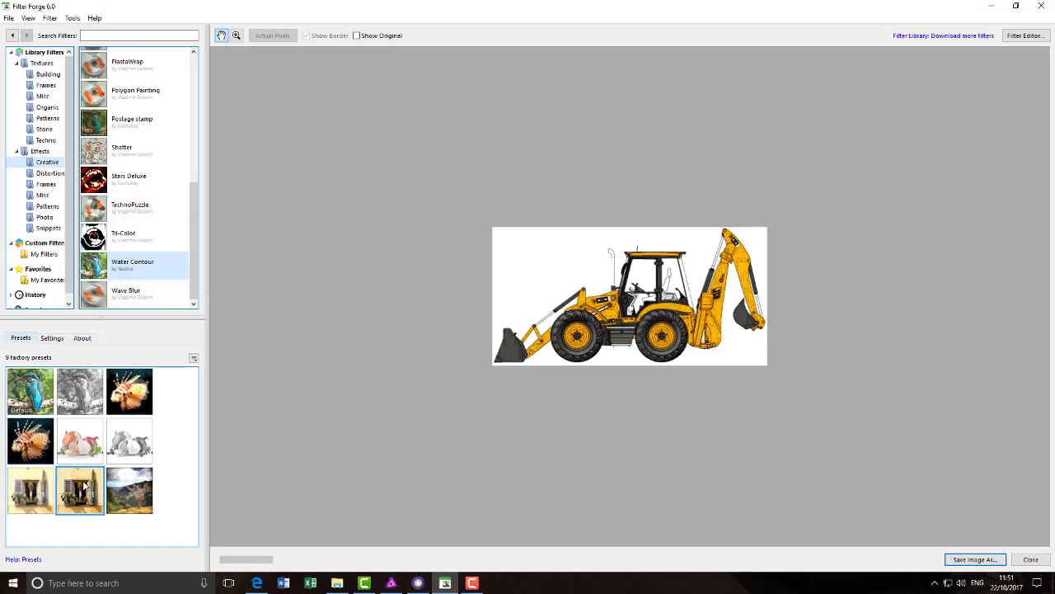
left_click(28, 493)
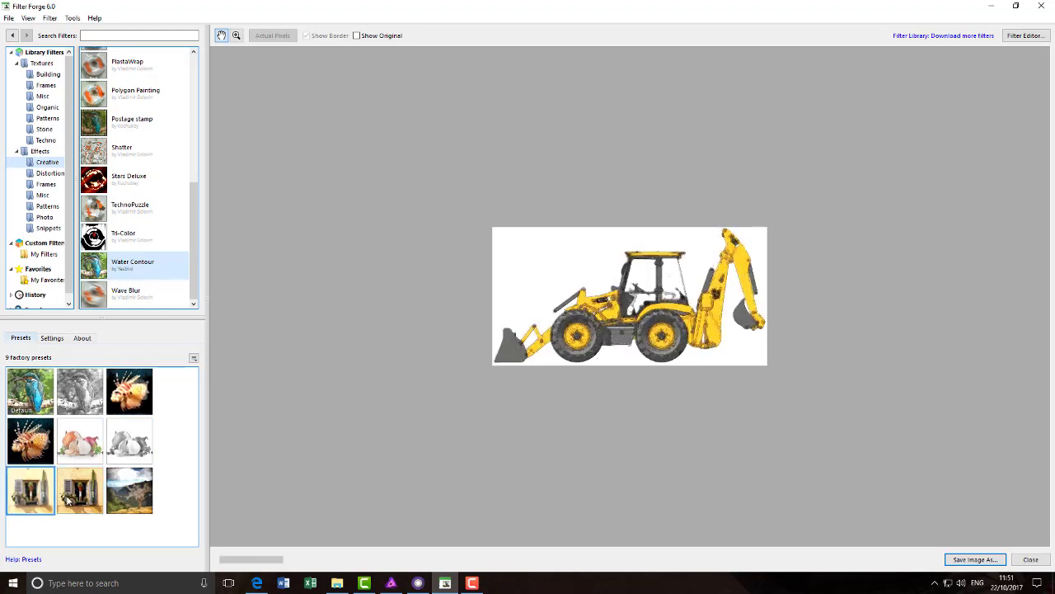
left_click(115, 503)
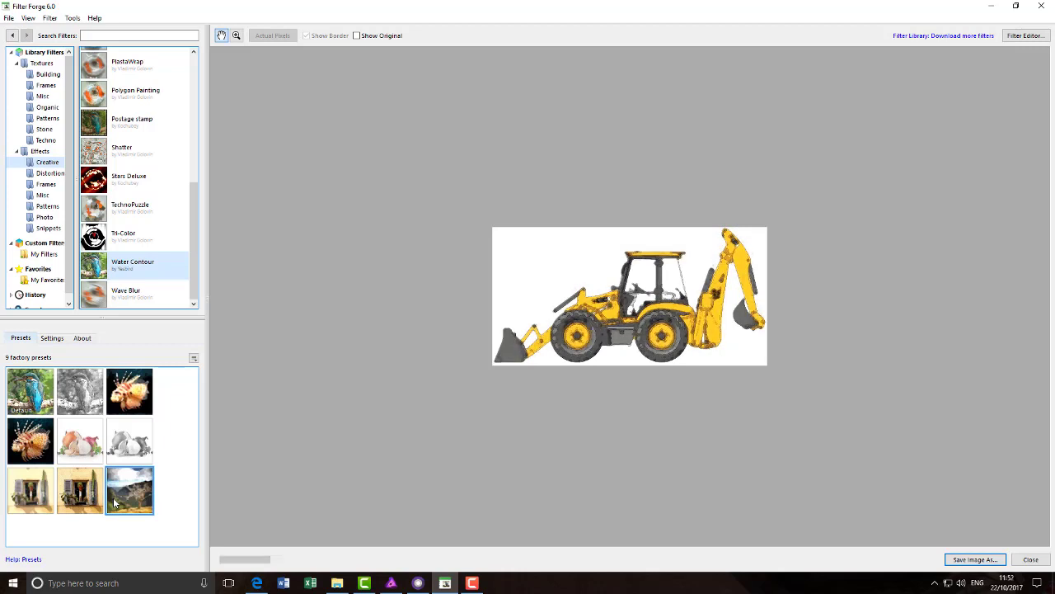
left_click(83, 405)
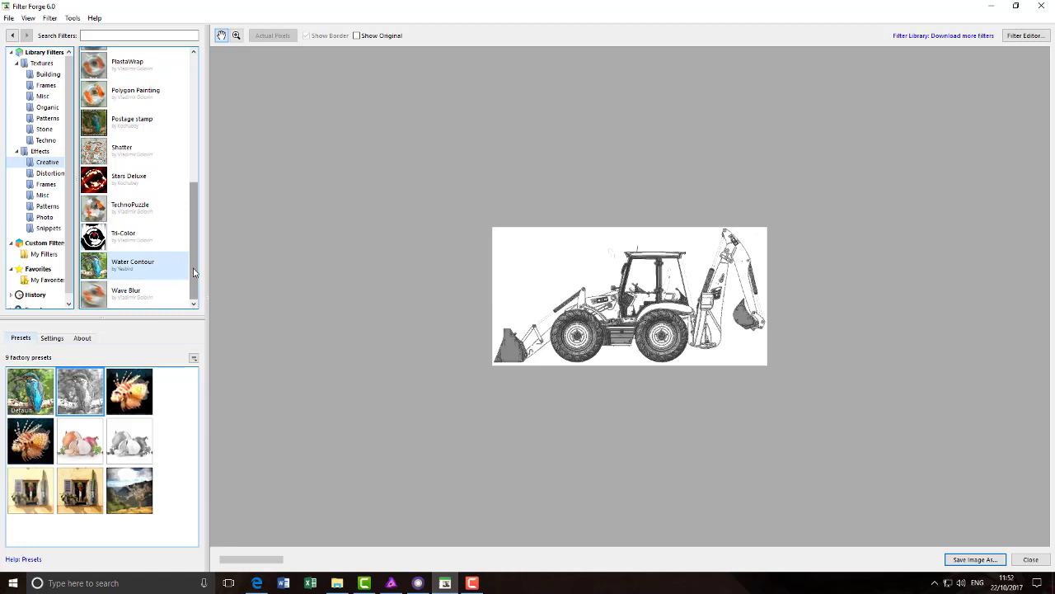
- Preview the Engraving effect on the digger, and close the standalone Filter Forge without saving the image
left_click_drag(193, 261, 190, 151)
left_click(188, 145)
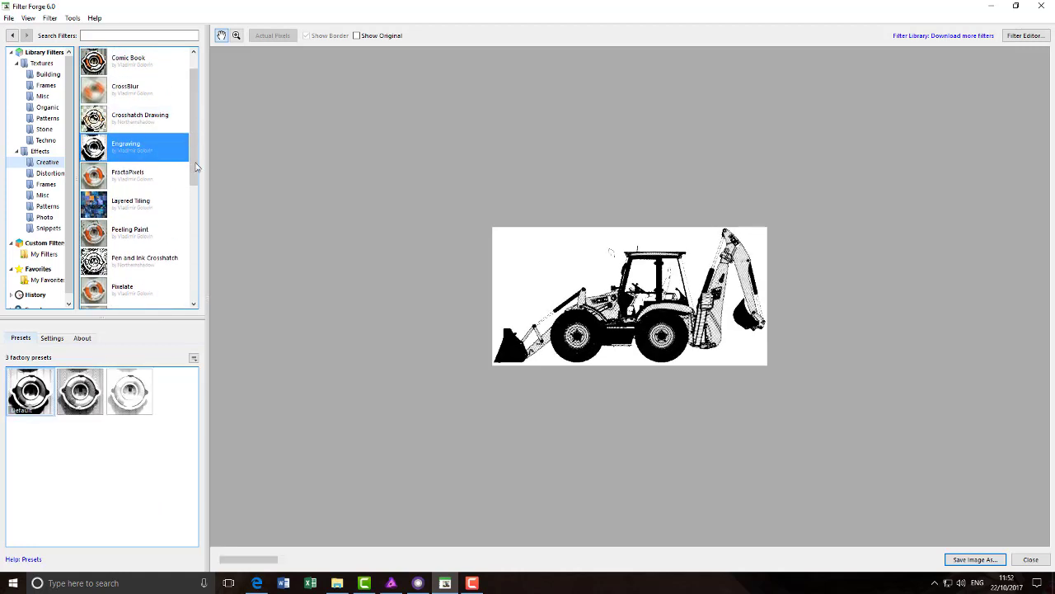
left_click(1041, 9)
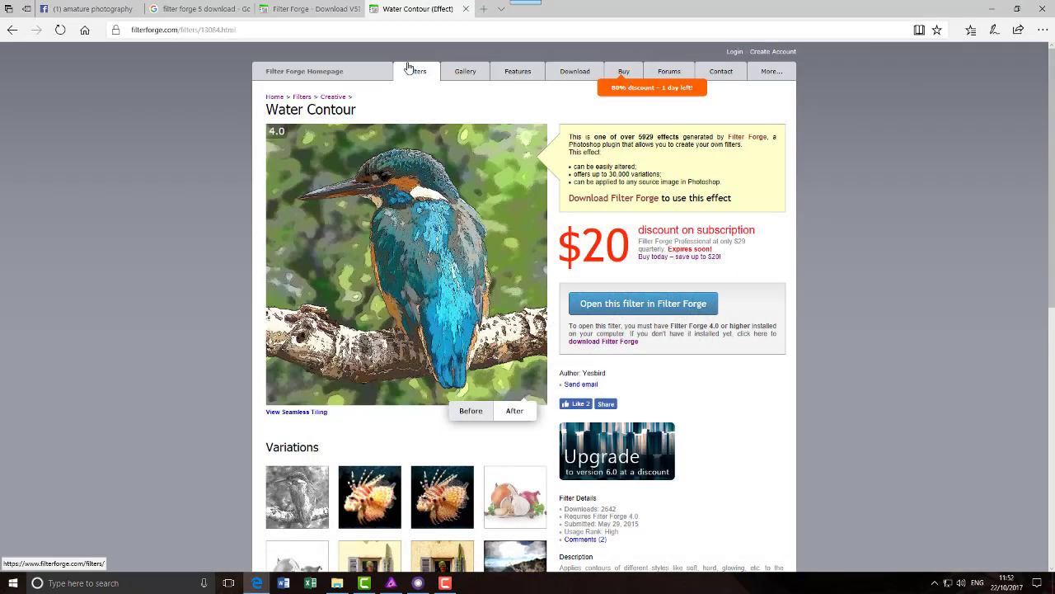
- Switch to Affinity Photo and launch the Filter Forge 6 plugin on the yellow excavator image, declining the upgrade offer
left_click(391, 583)
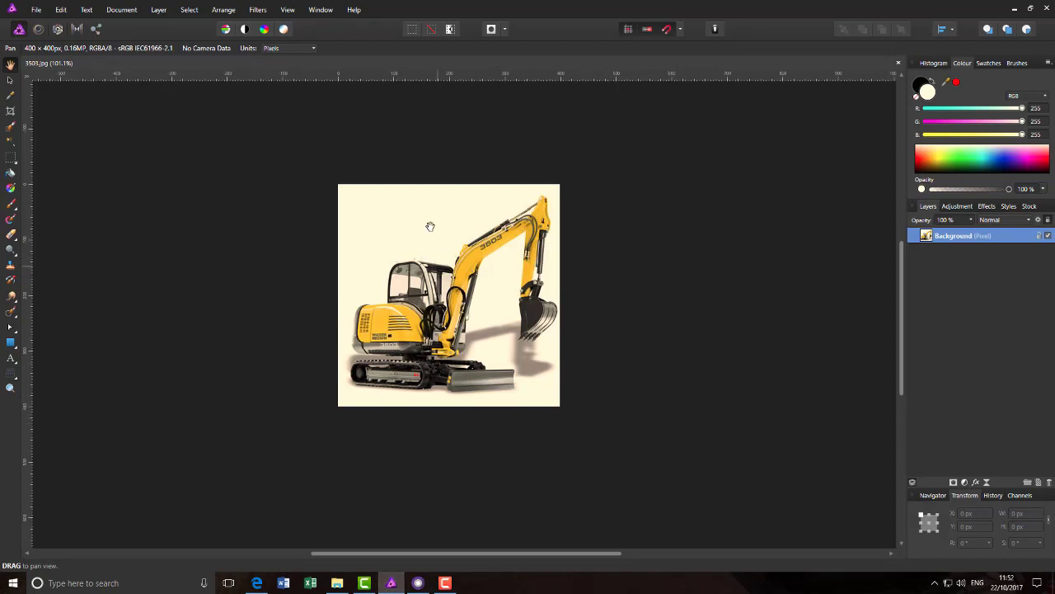
left_click(265, 10)
mouse_move(283, 139)
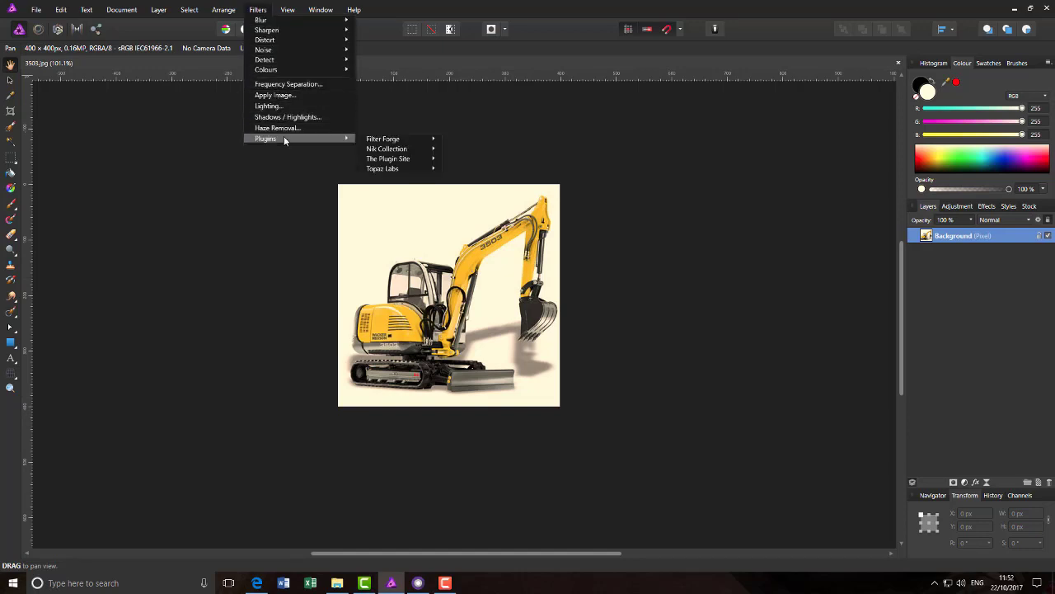
mouse_move(386, 138)
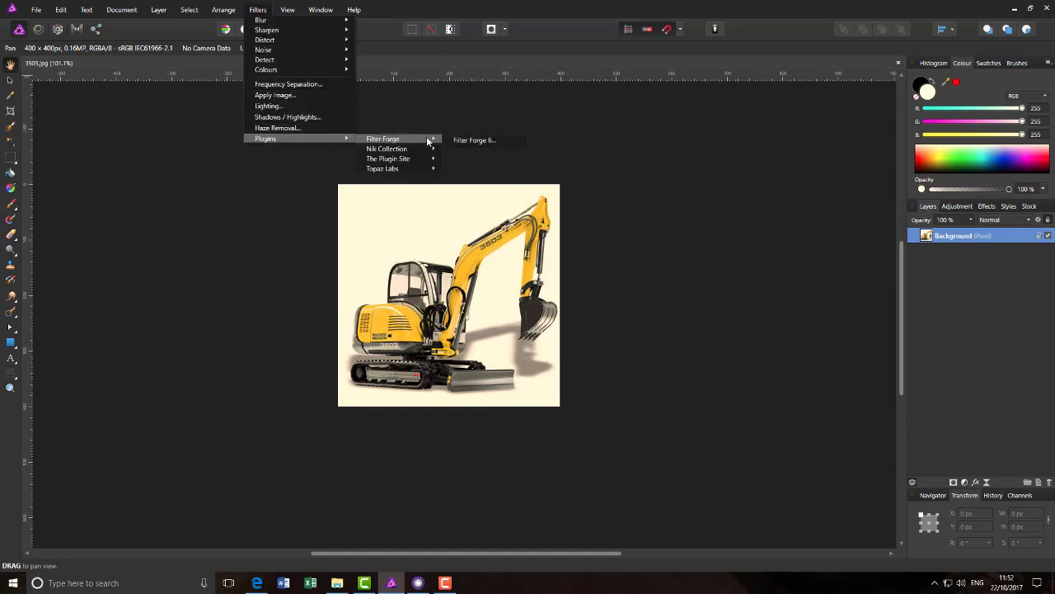
left_click(491, 140)
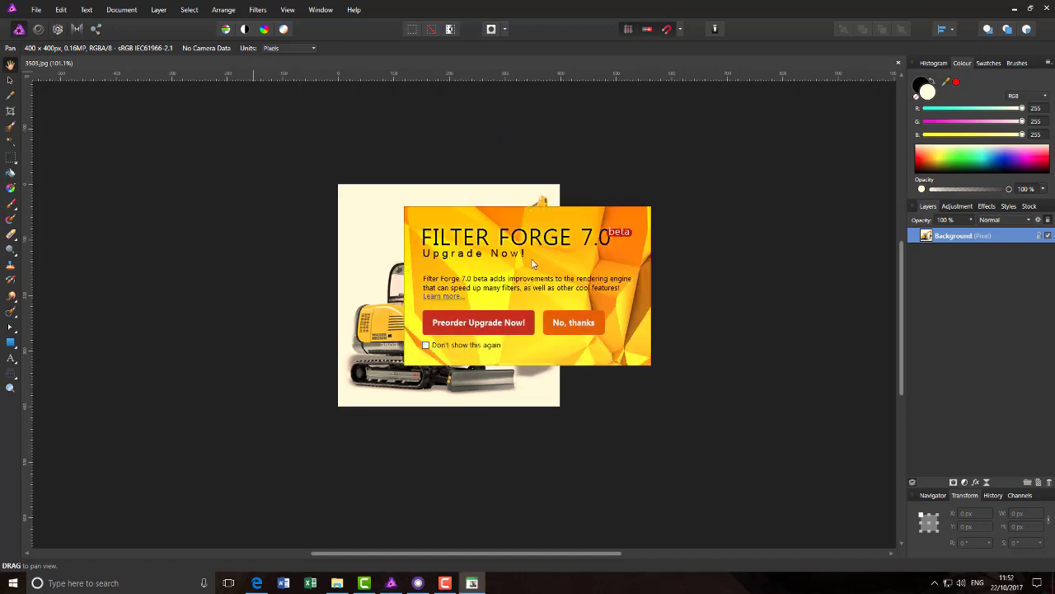
left_click(584, 329)
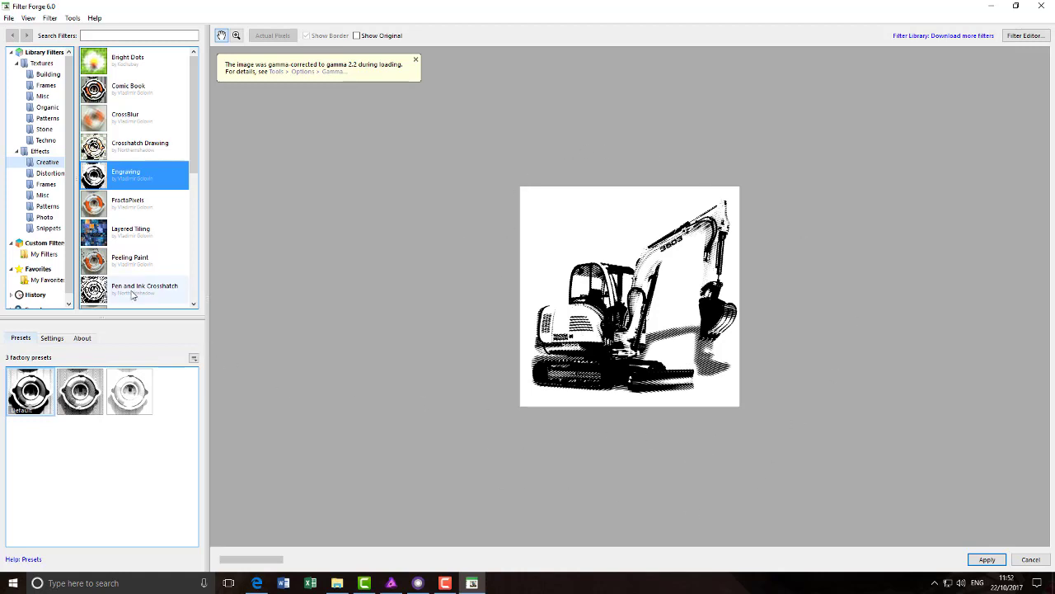
- Preview the Creative effect Peeling Paint and the Misc effect Rust on the excavator, trying a few of their presets
left_click(93, 261)
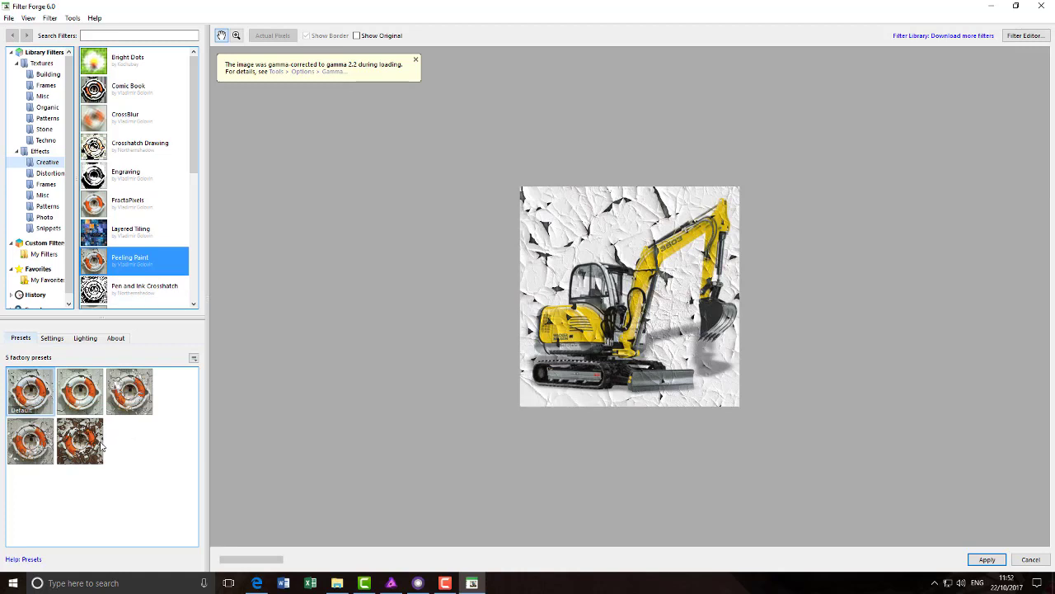
left_click(30, 442)
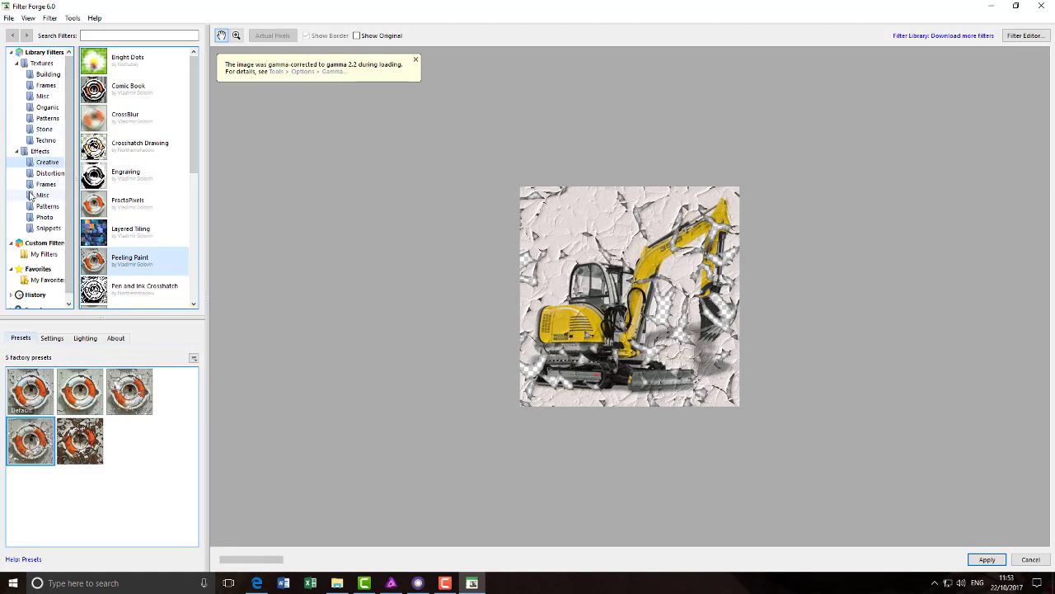
left_click(33, 195)
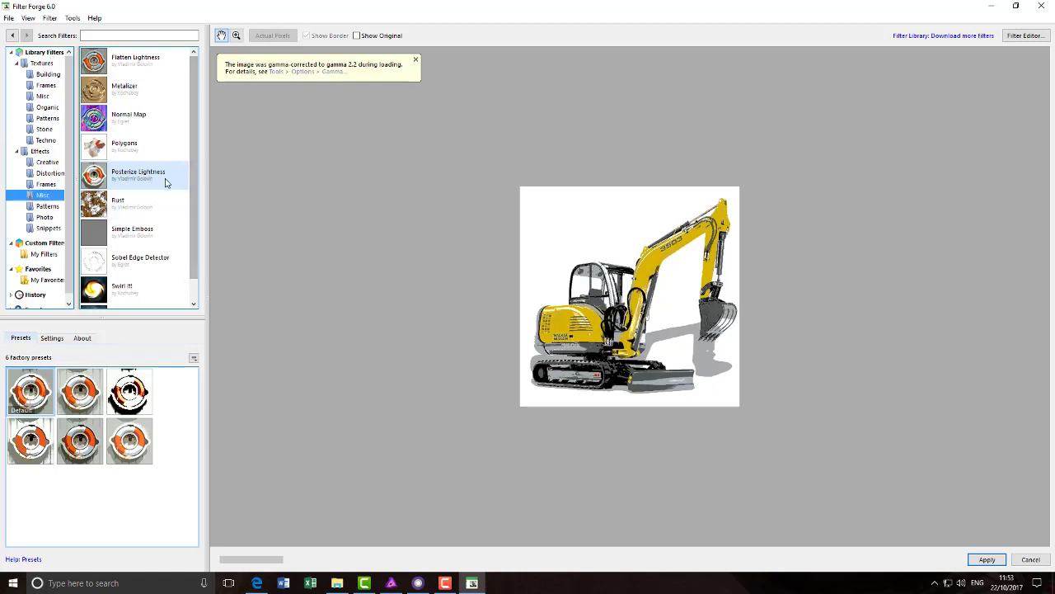
left_click_drag(193, 186, 198, 230)
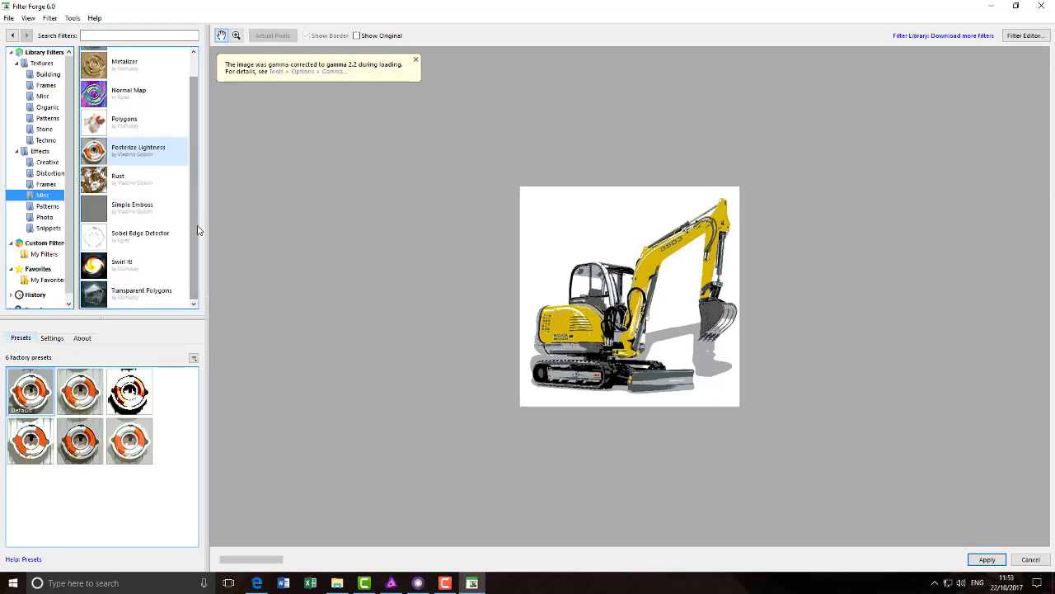
left_click(97, 185)
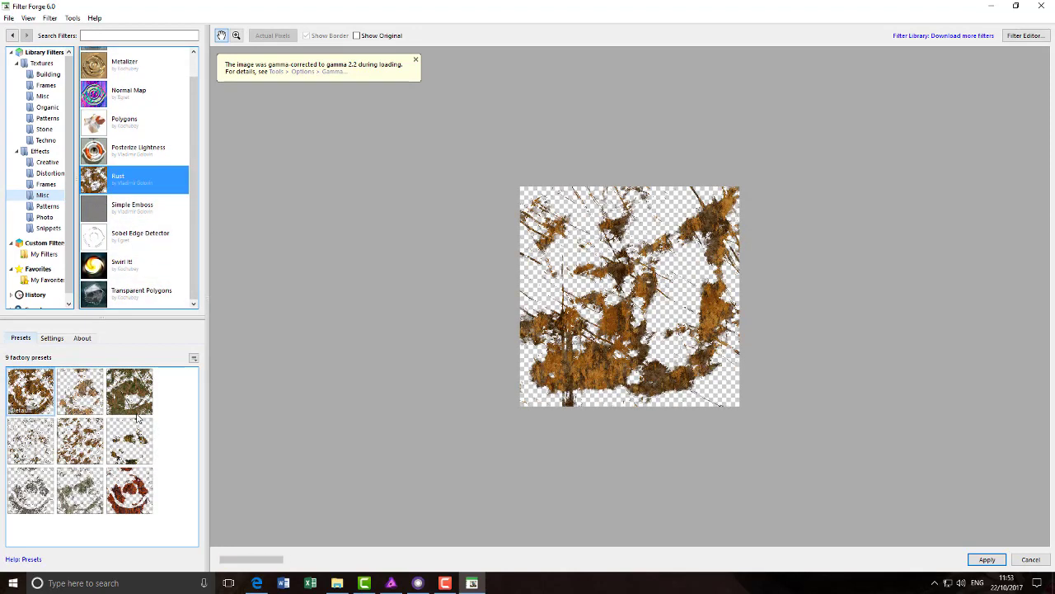
left_click(88, 452)
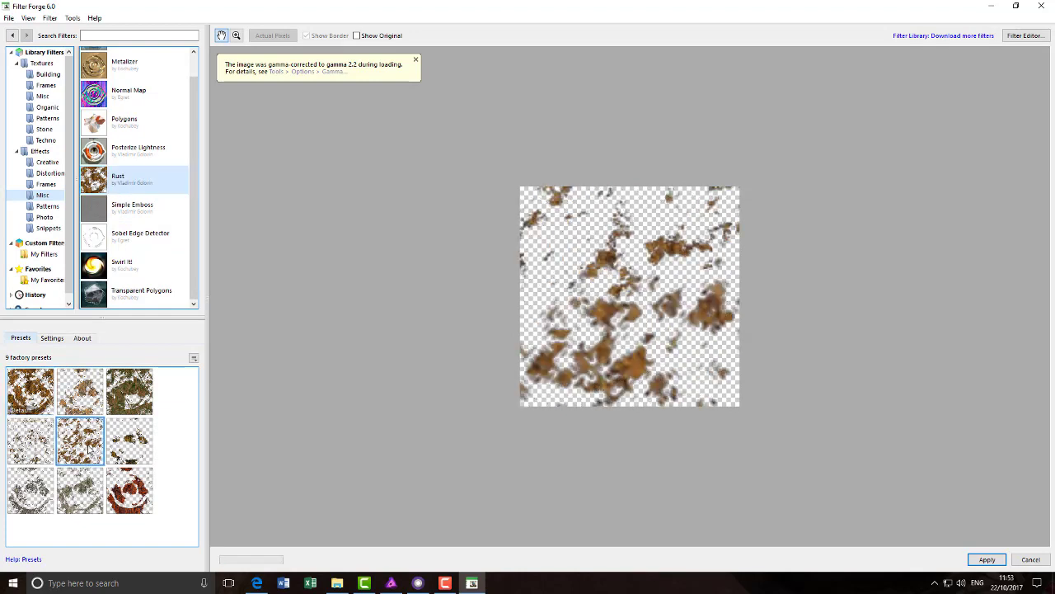
left_click(83, 499)
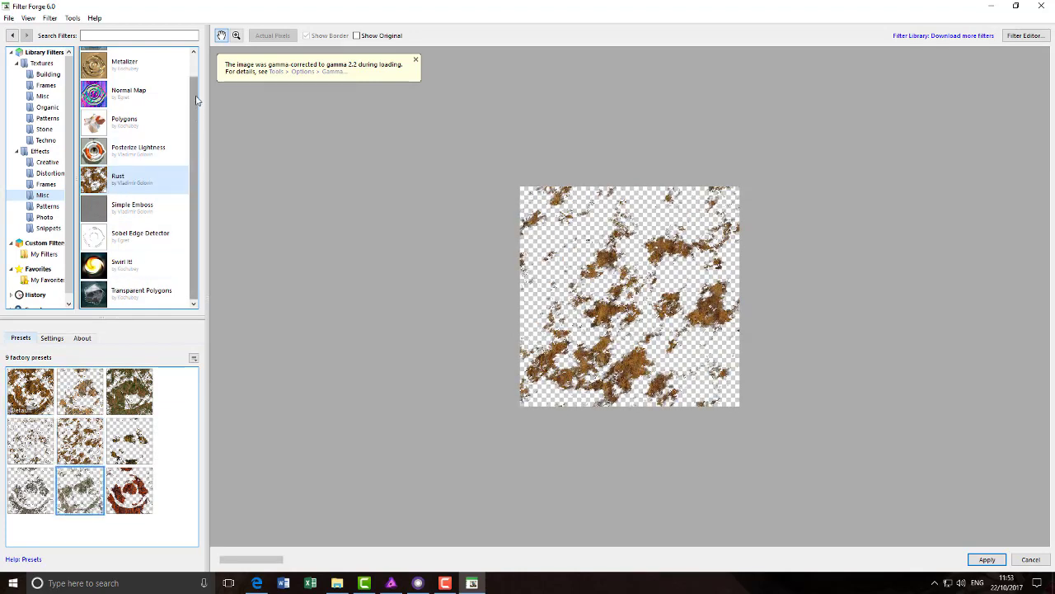
- Preview the Metalizer effect on the excavator with the silver and copper presets, and return to its default gold preset
left_click_drag(197, 100, 193, 90)
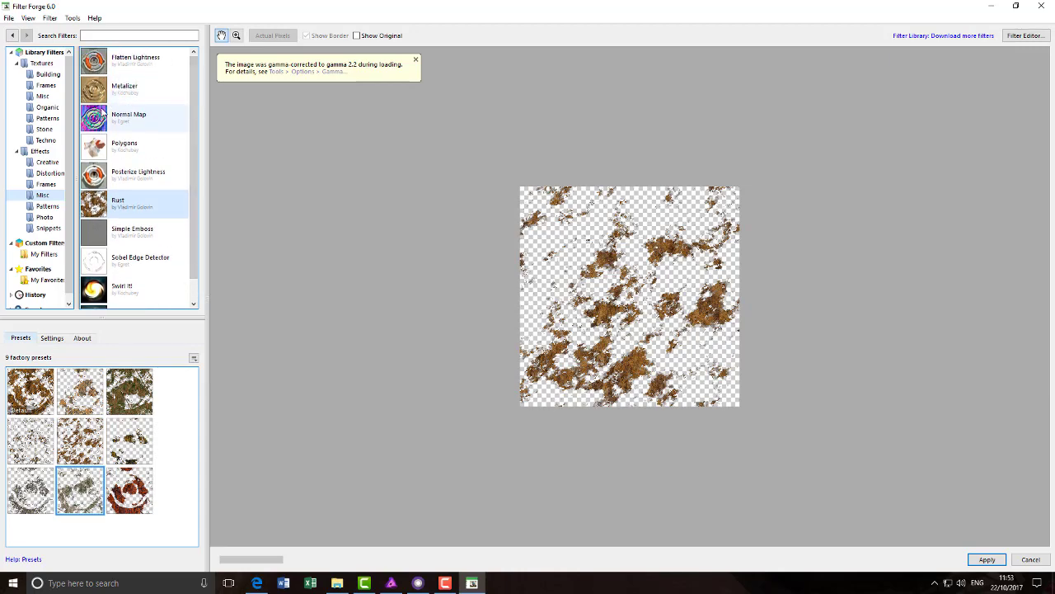
left_click(95, 91)
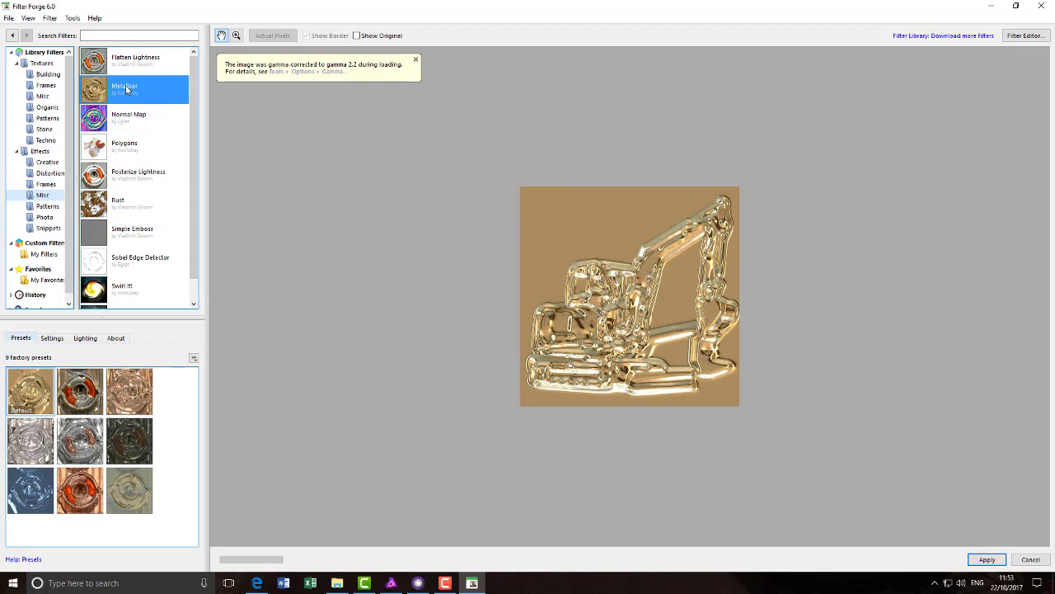
left_click(79, 451)
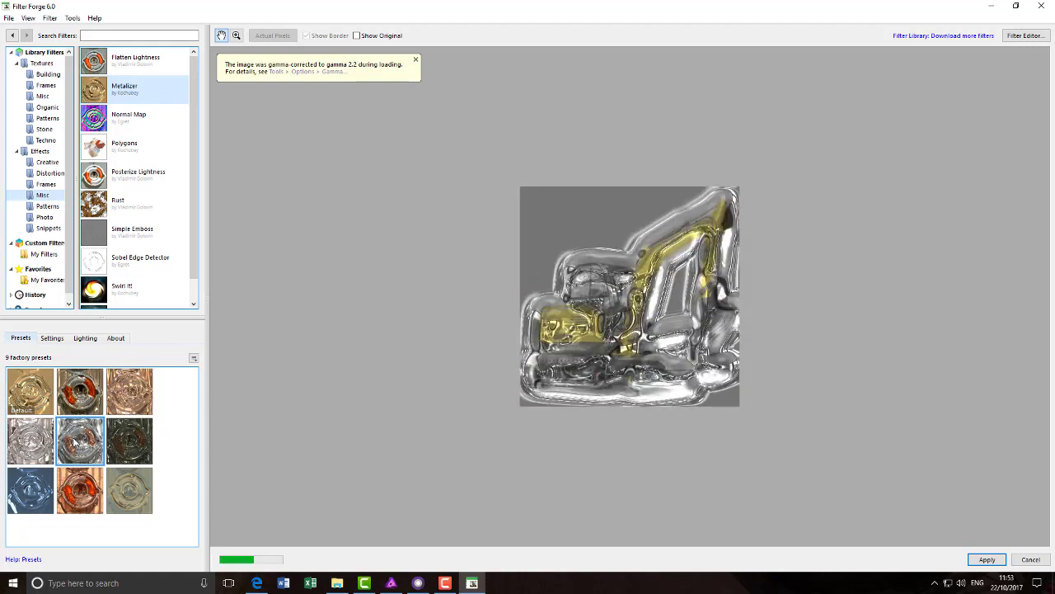
left_click(94, 500)
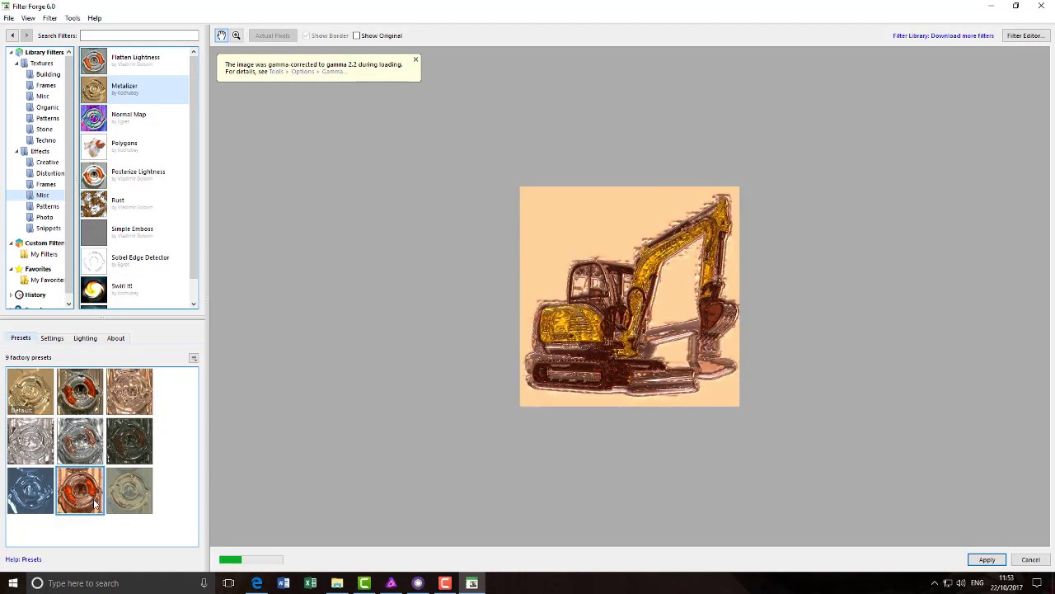
left_click(34, 398)
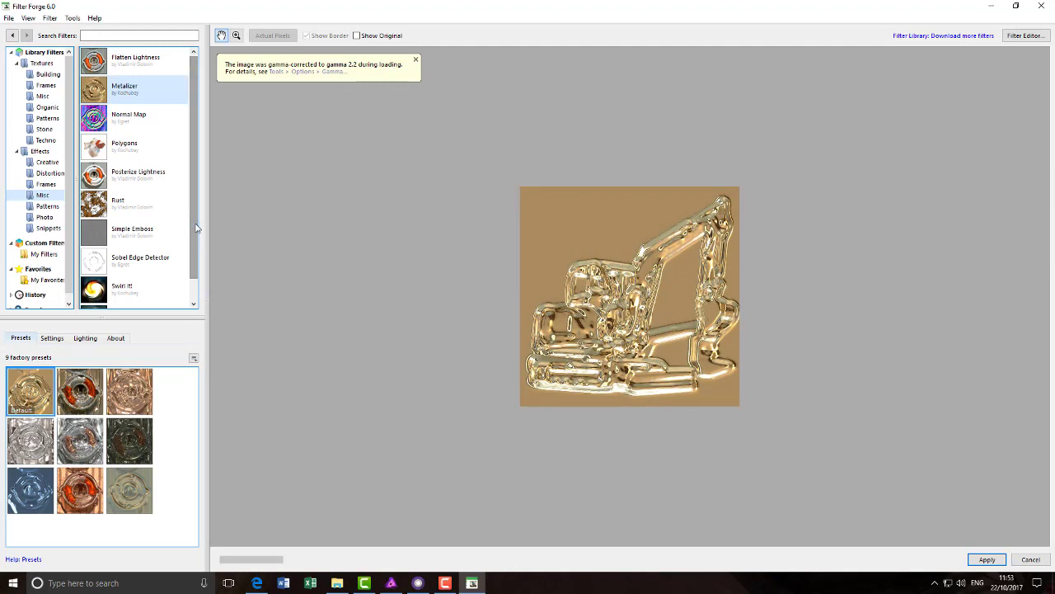
scroll(197, 229, "down", 1)
scroll(196, 222, "up", 1)
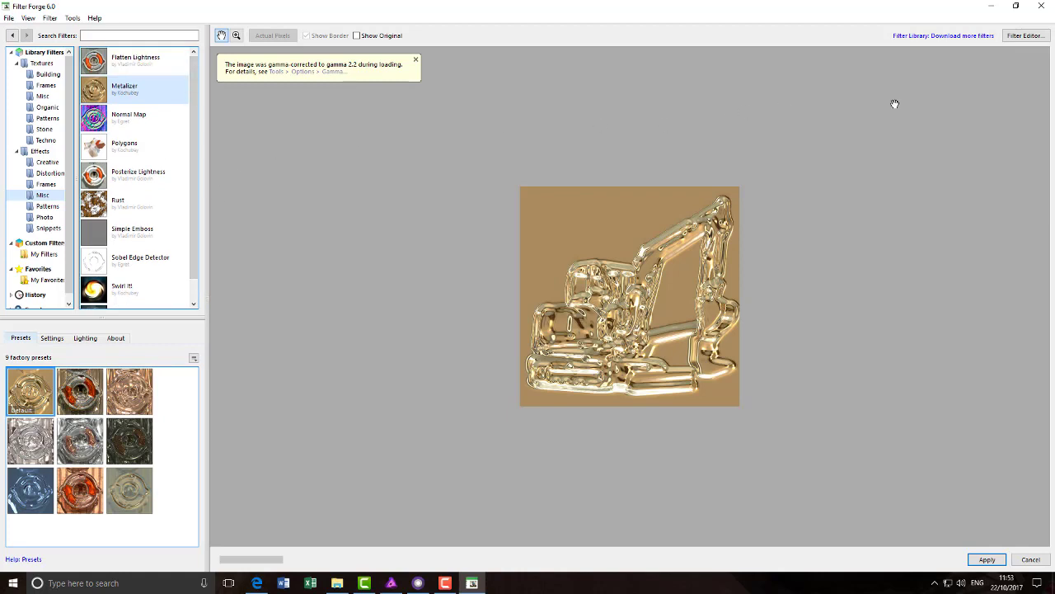
- Minimize Filter Forge to show Affinity Photo, restore it and cancel the plugin without applying the effect
left_click(992, 9)
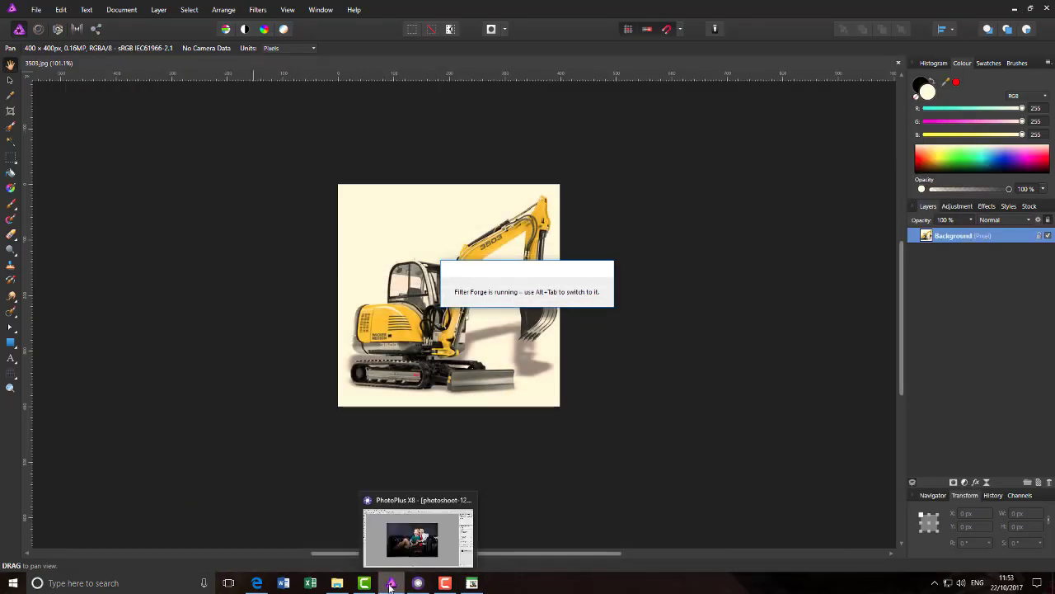
mouse_move(391, 585)
left_click(443, 585)
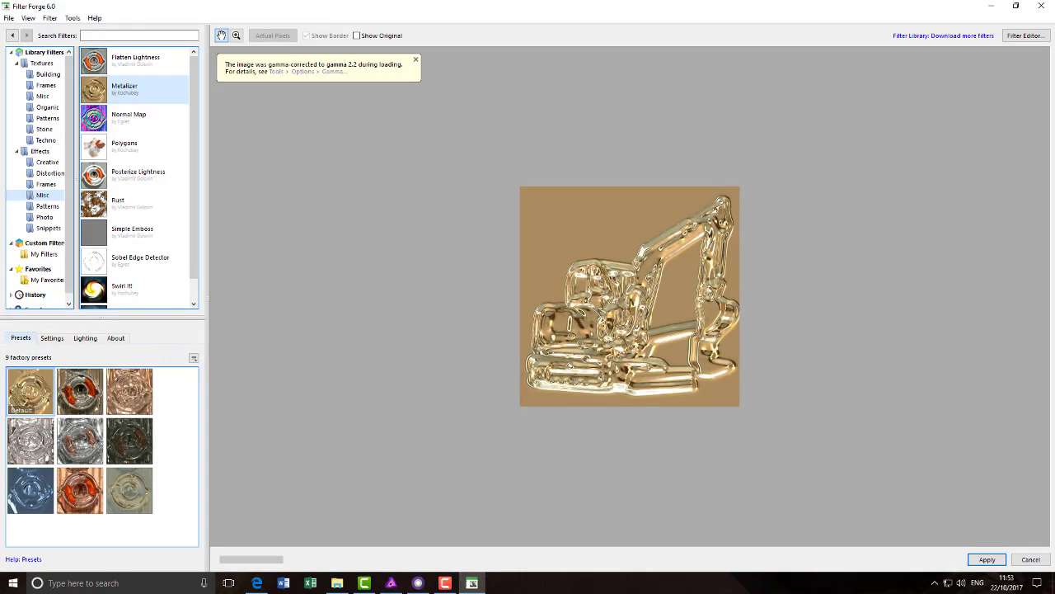
left_click(1031, 559)
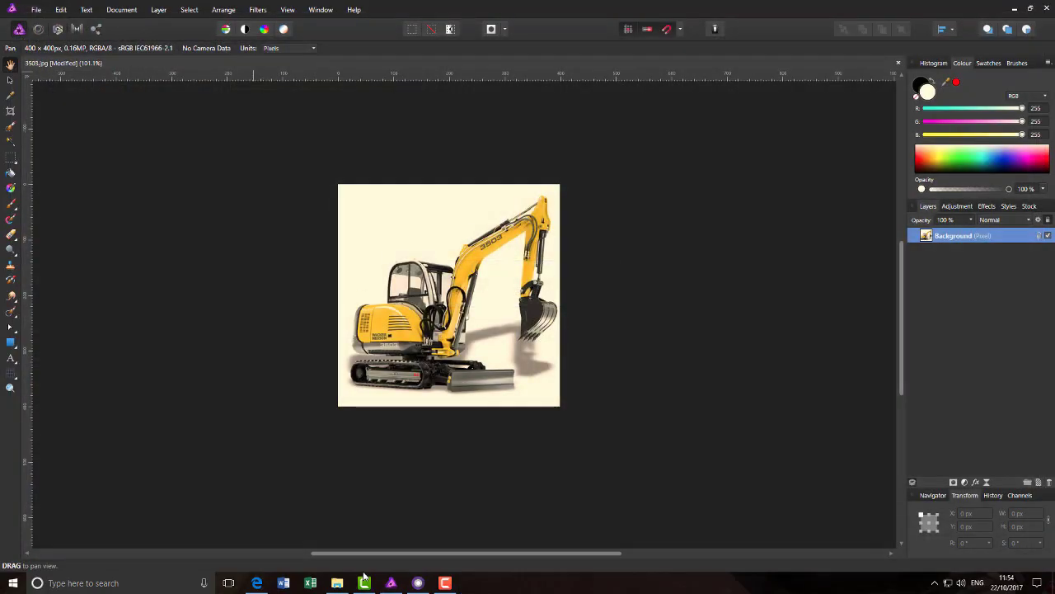
- Switch to PhotoPlus X8 and launch the Filter Forge 6 plugin on the couple's photo, declining the upgrade offer and maximizing the plugin window
left_click(418, 583)
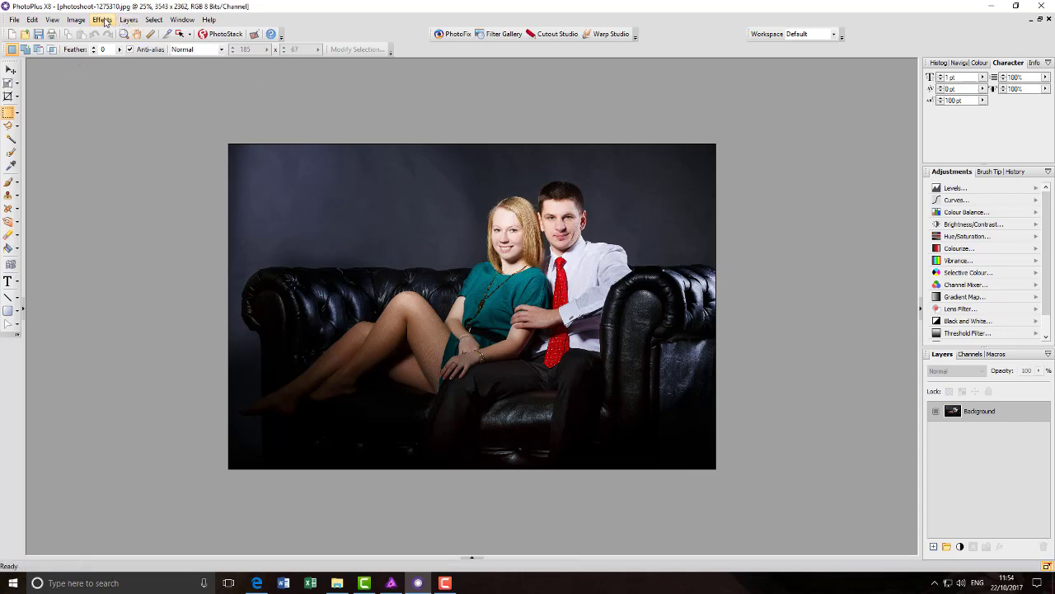
left_click(104, 21)
mouse_move(154, 238)
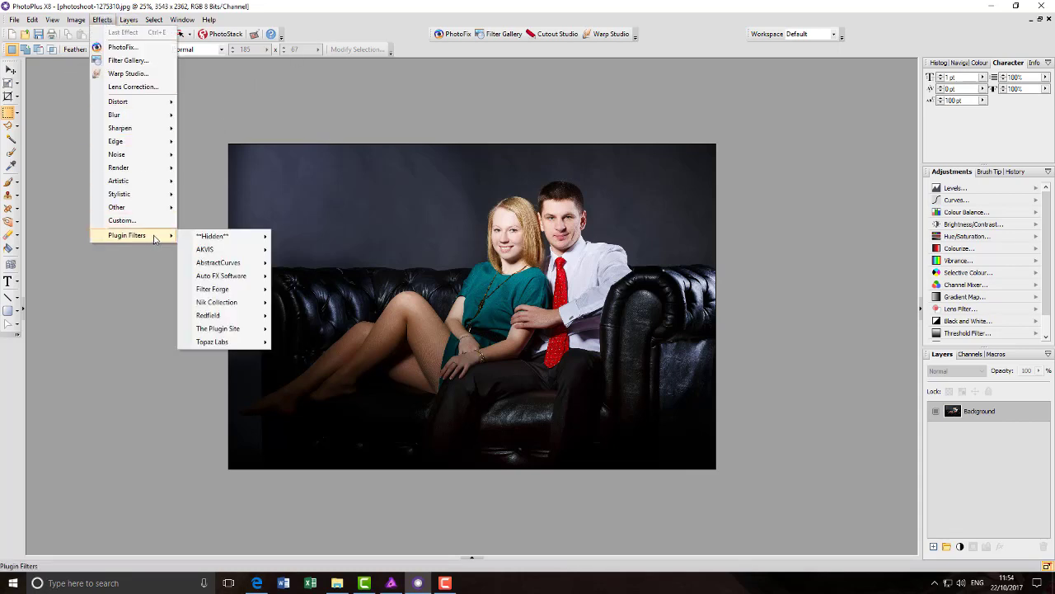
mouse_move(250, 294)
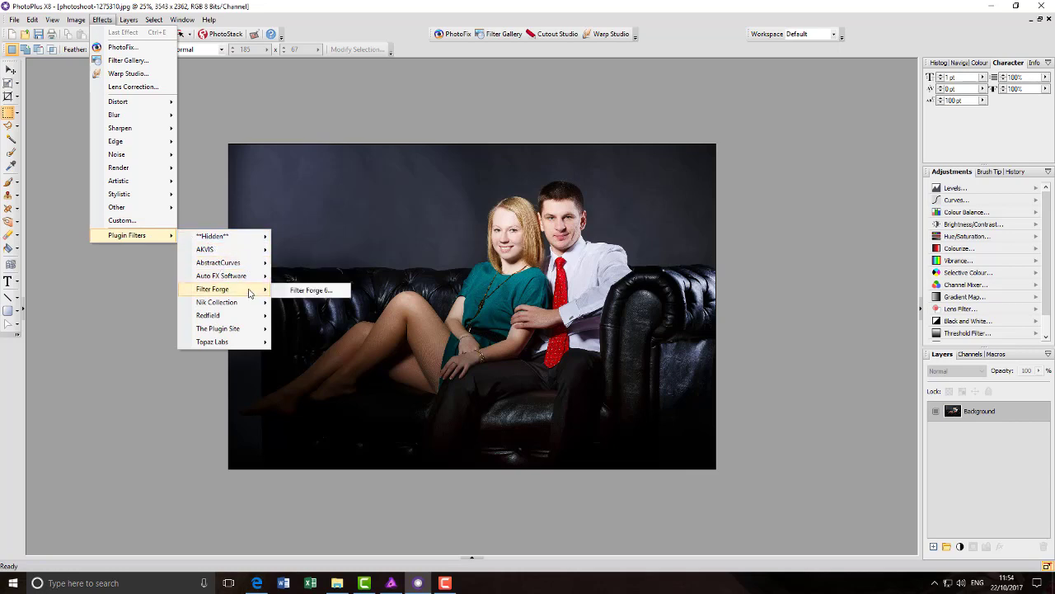
left_click(307, 290)
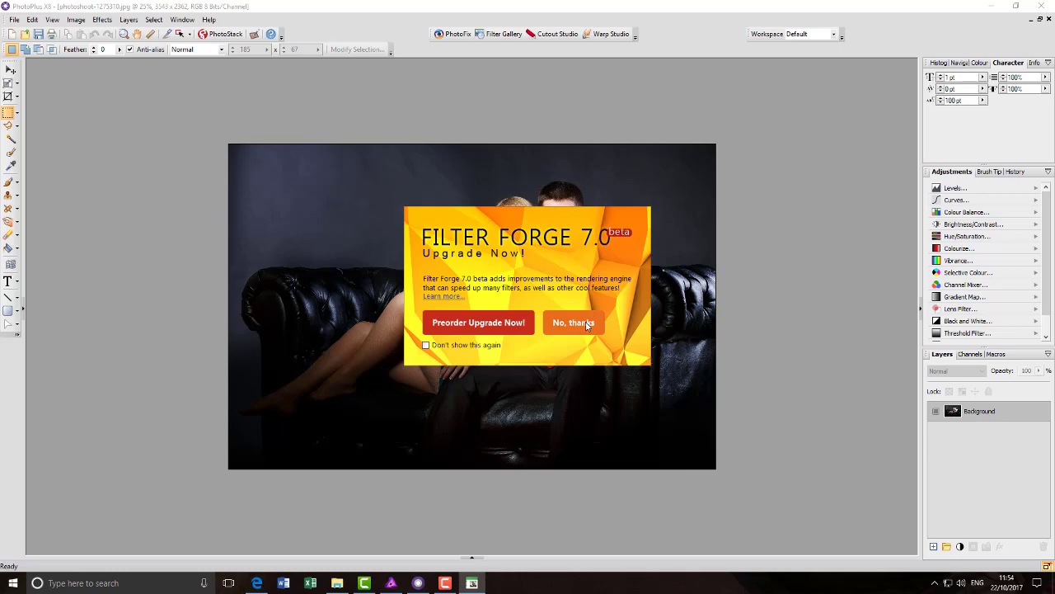
left_click(587, 324)
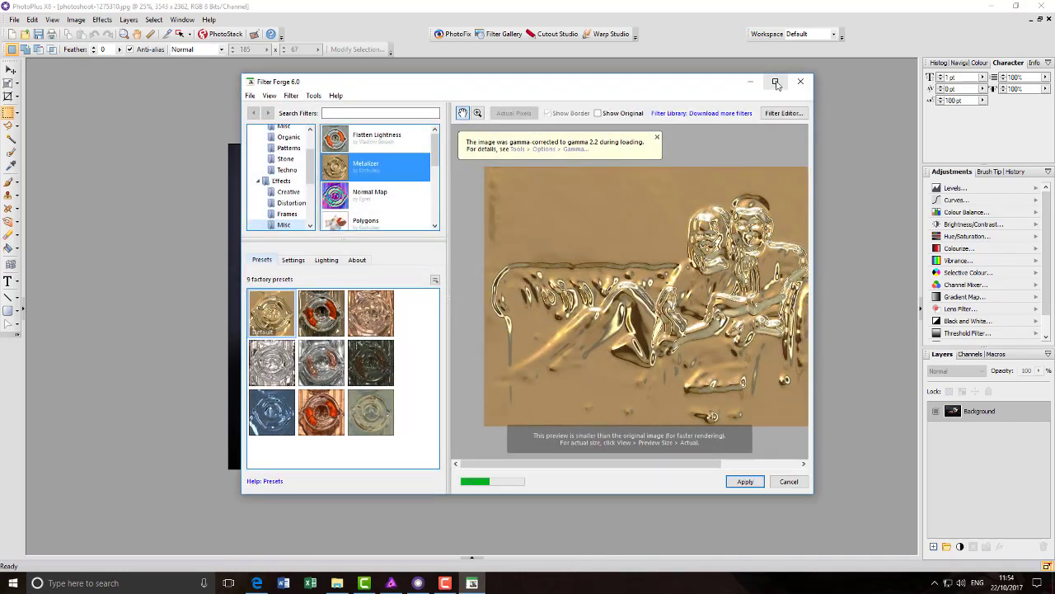
left_click(775, 82)
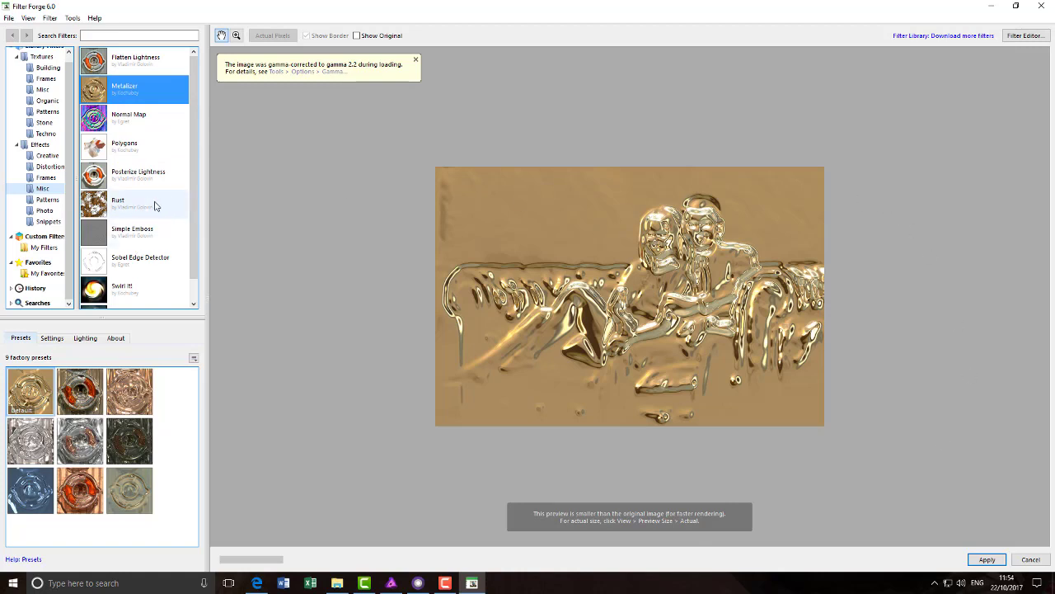
- Preview the Creative effects PlastaWrap and Tri-Color on the couple's photo, and leave the plugin without applying them
left_click(46, 157)
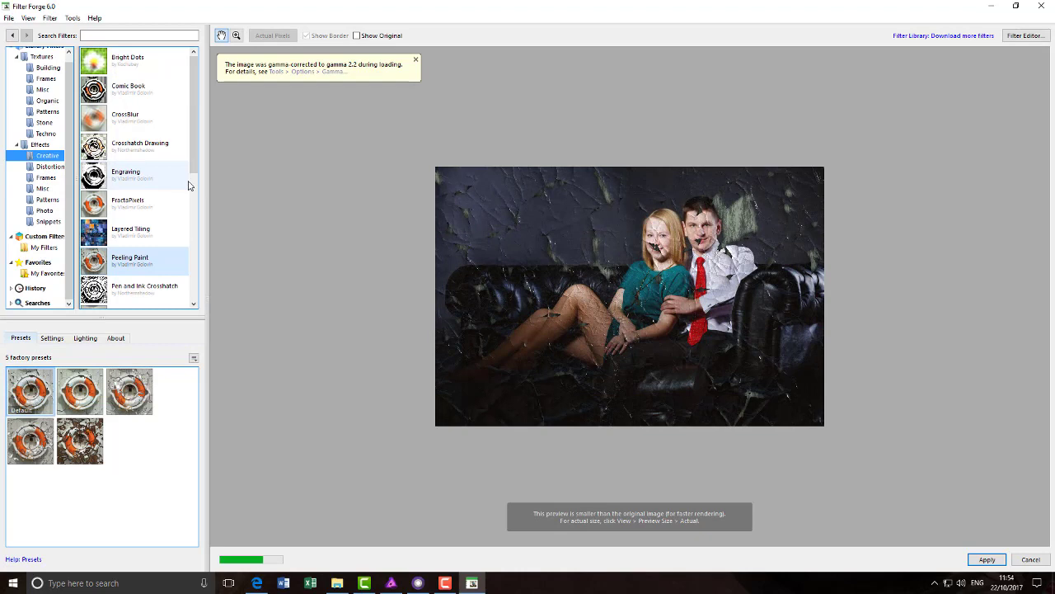
left_click(197, 210)
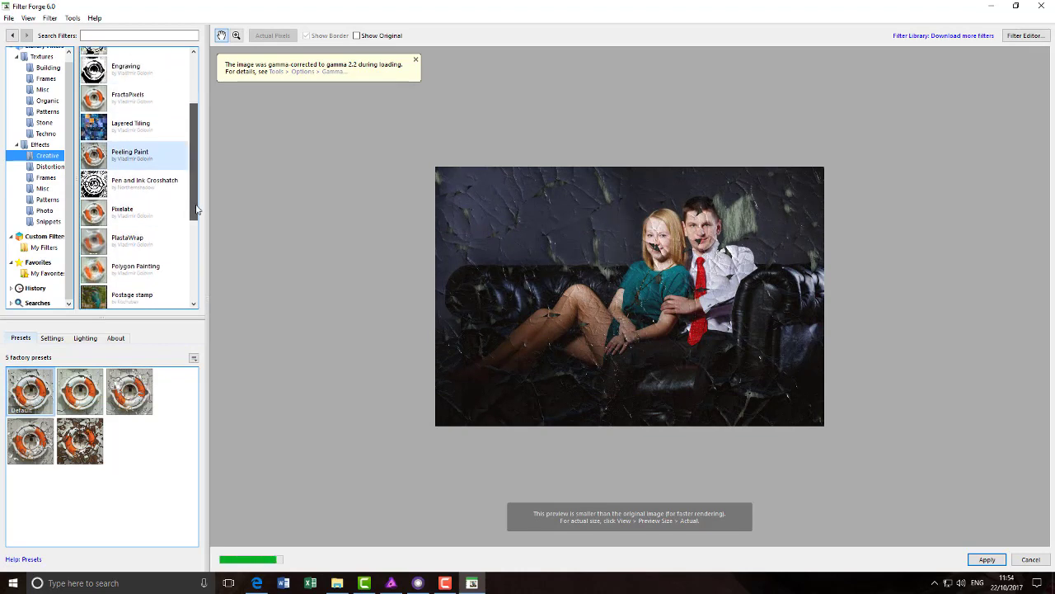
left_click(120, 241)
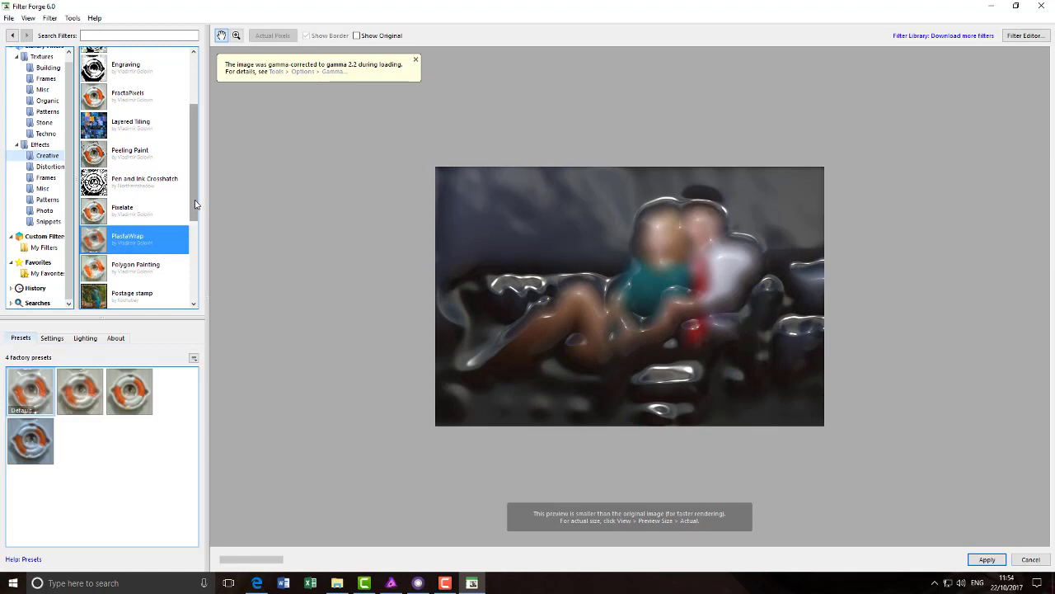
left_click_drag(197, 205, 196, 259)
left_click(105, 269)
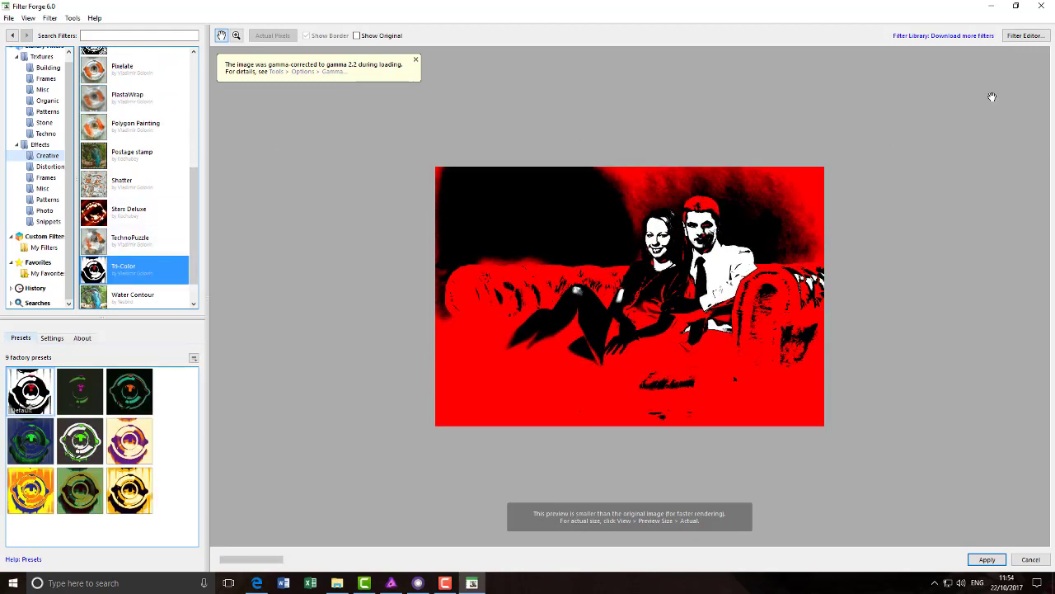
left_click(1031, 559)
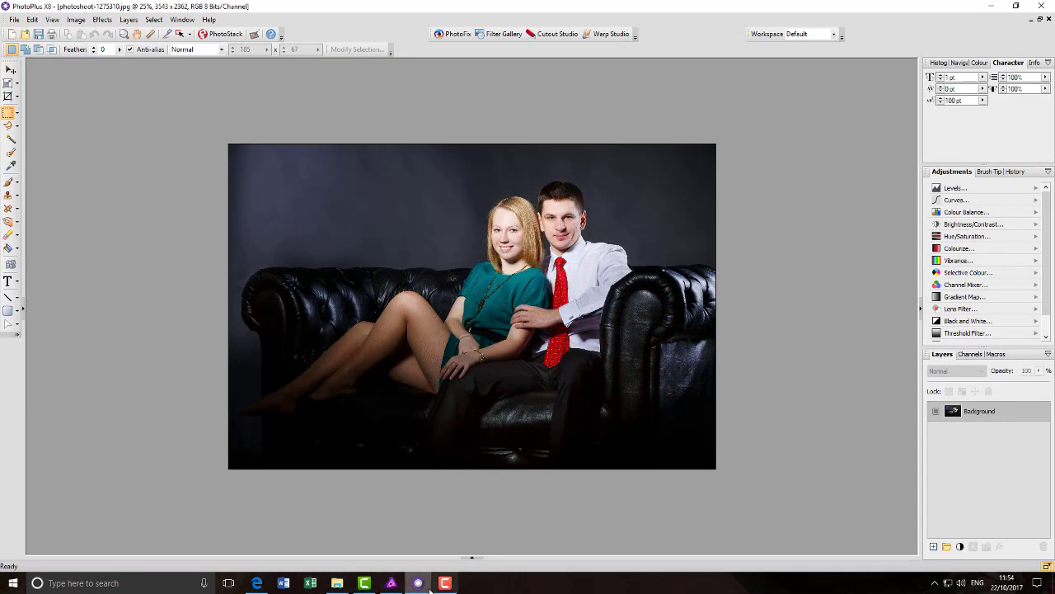
- Switch through Affinity Photo to the browser and open the Filter Forge homepage
left_click(390, 583)
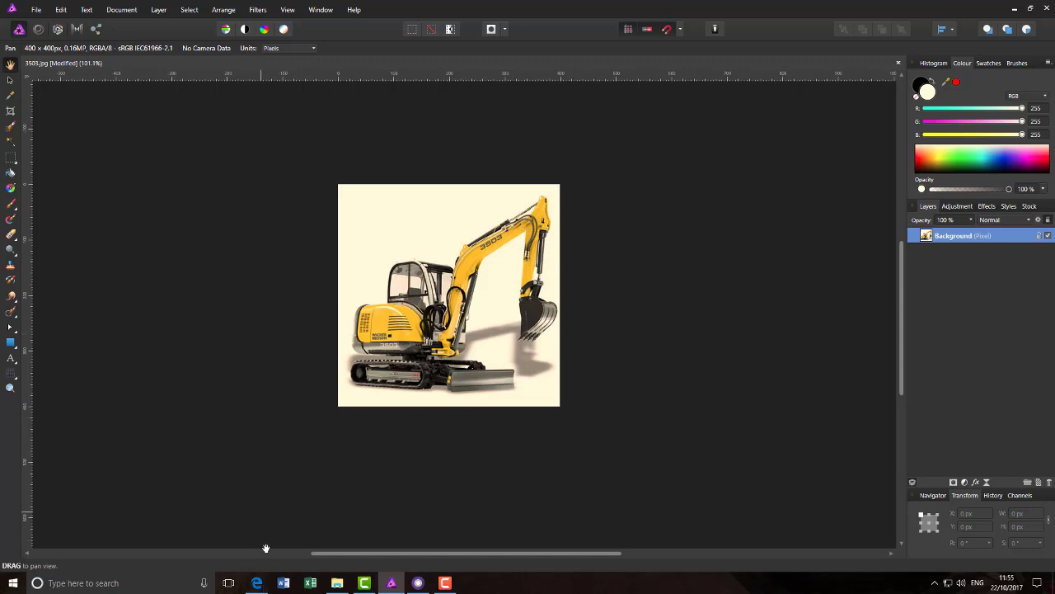
left_click(259, 582)
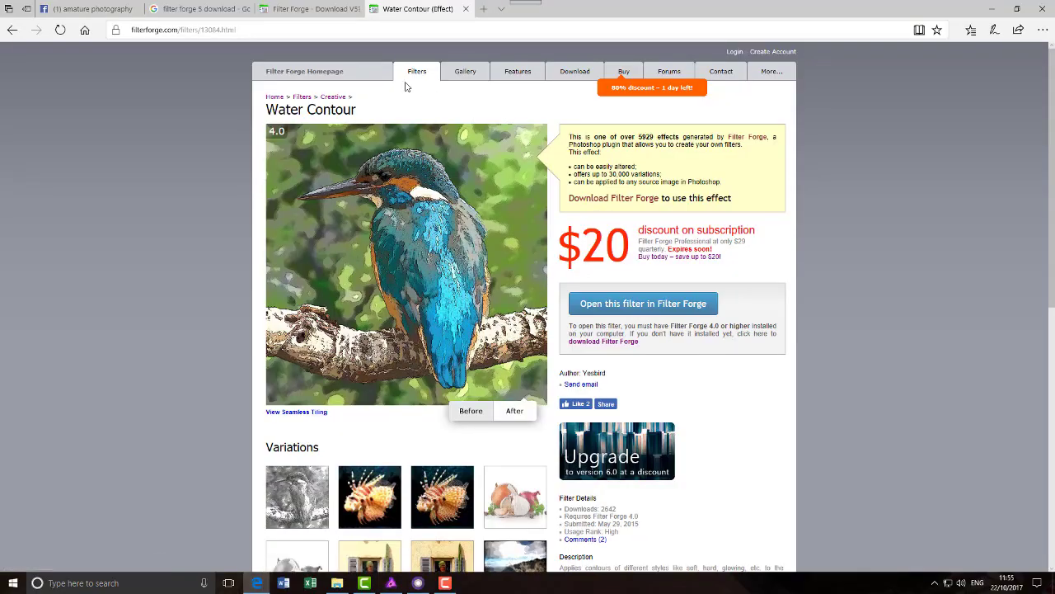
left_click(334, 72)
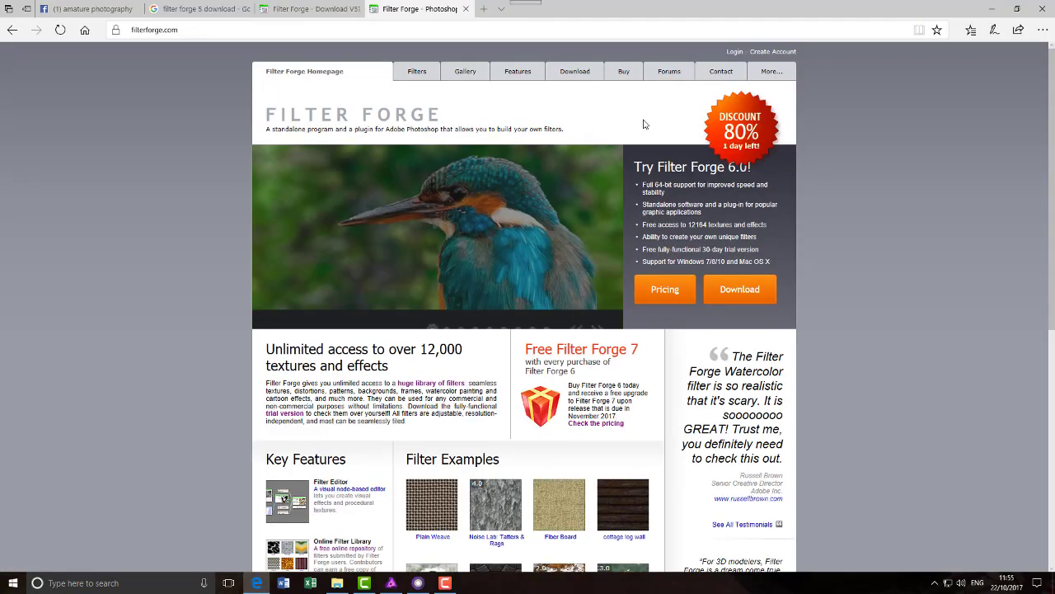